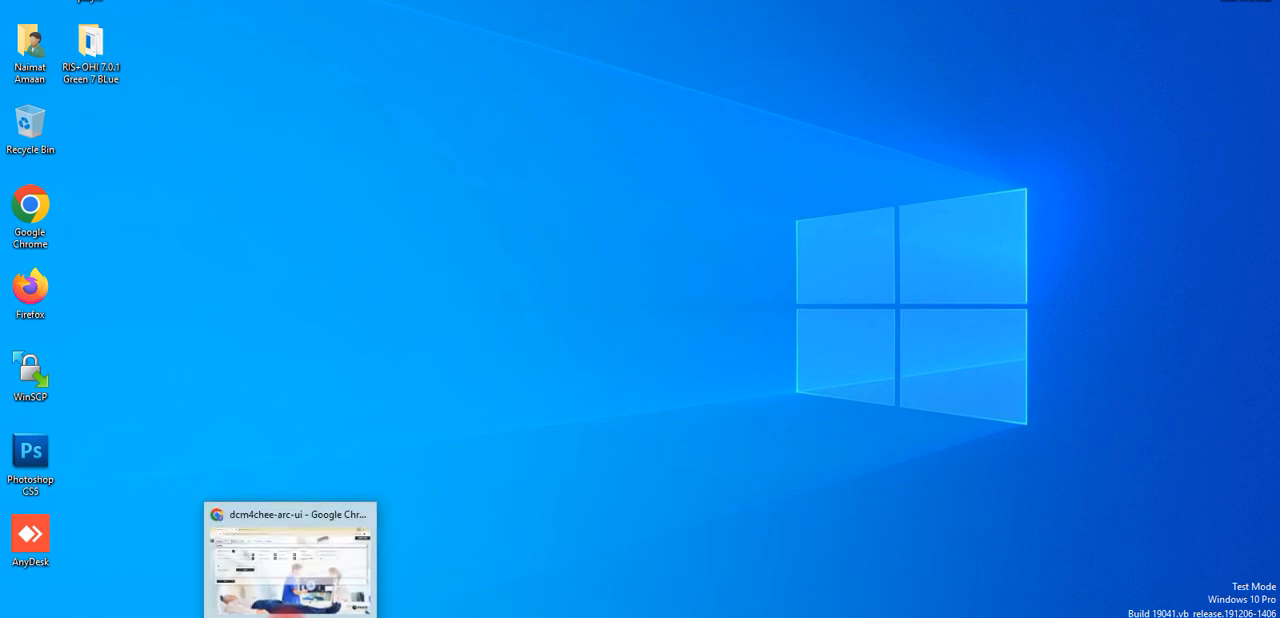
- Switch to the dcm4chee-arc-ui browser window and open the HL7 applications list in the configuration area
left_click(285, 612)
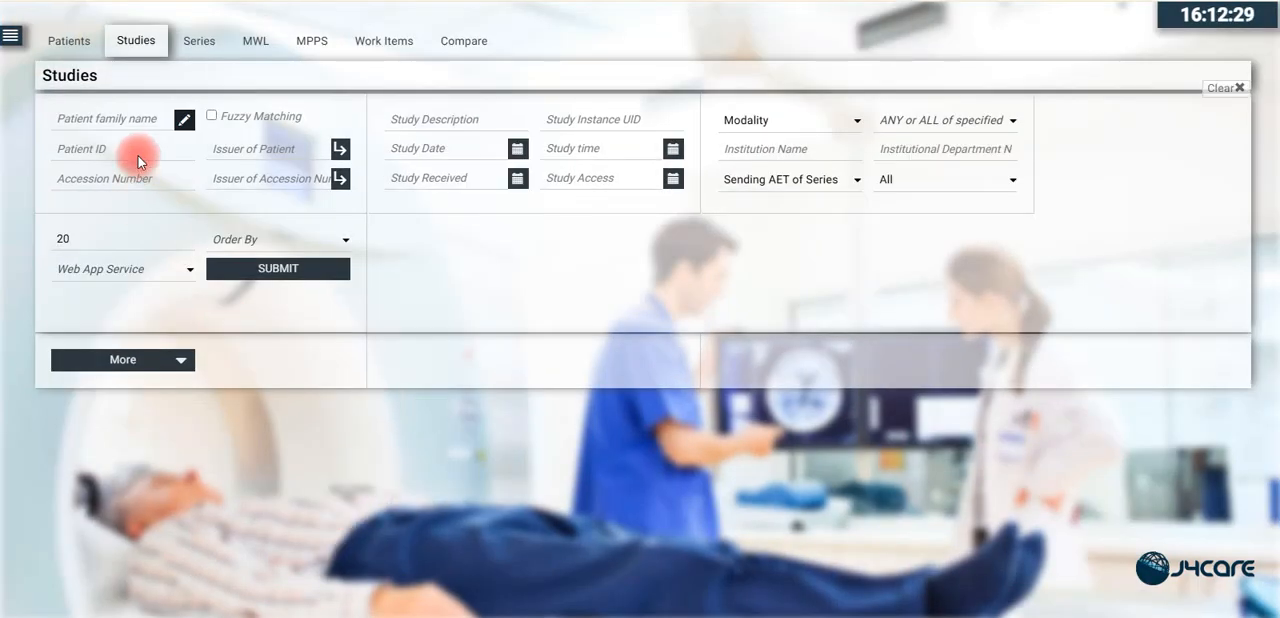
left_click(11, 35)
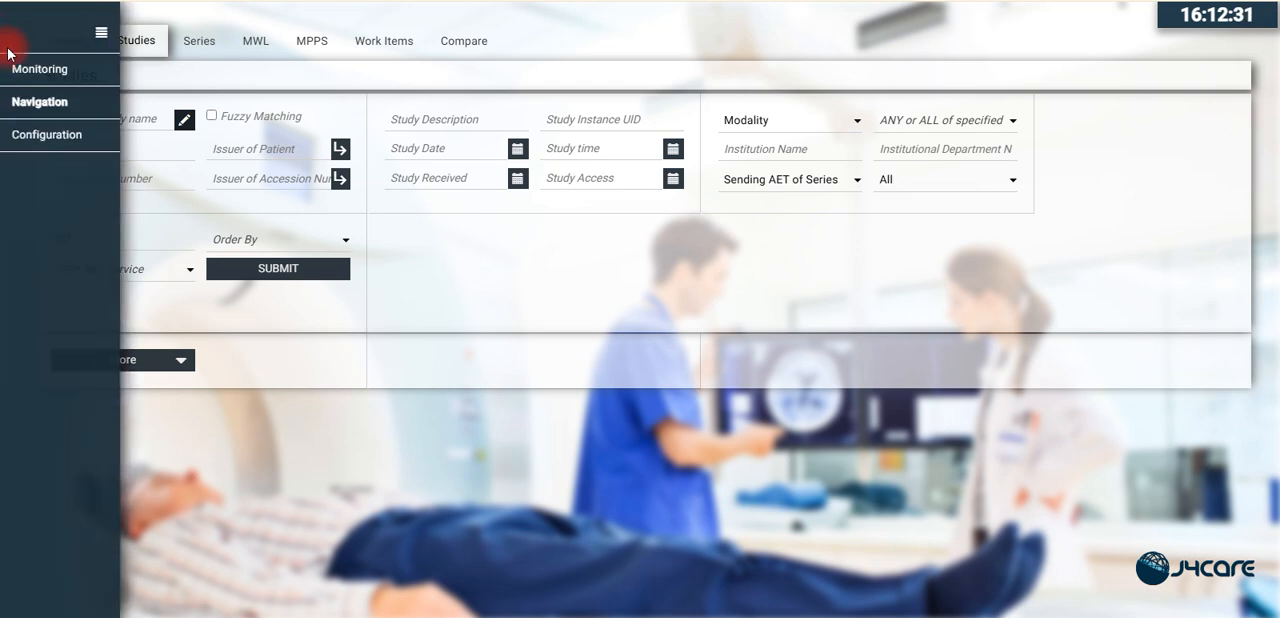
left_click(35, 137)
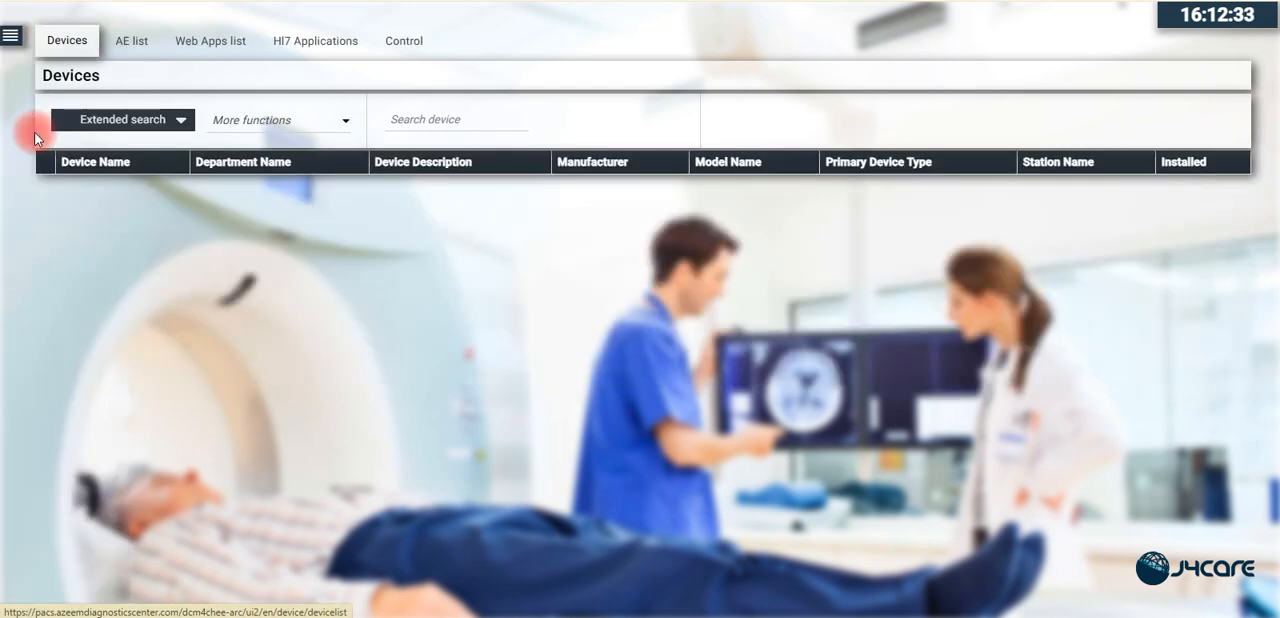
left_click(308, 46)
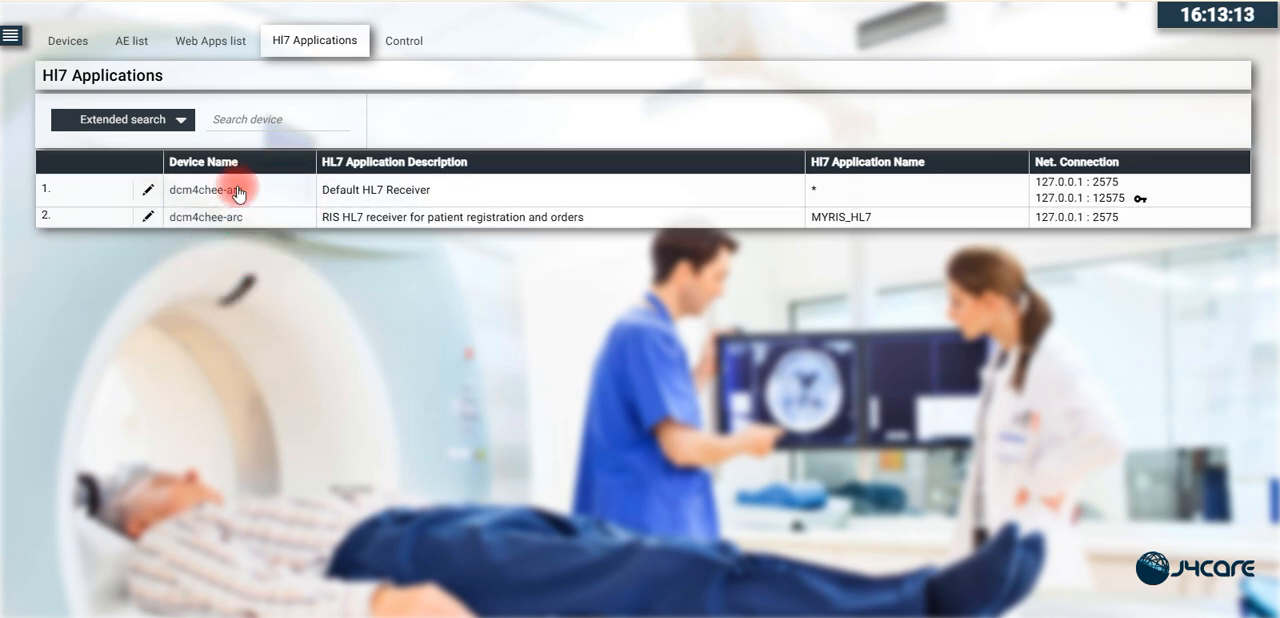
- Query the modality worklist without filters, using WORKLIST as the web app service
left_click(9, 39)
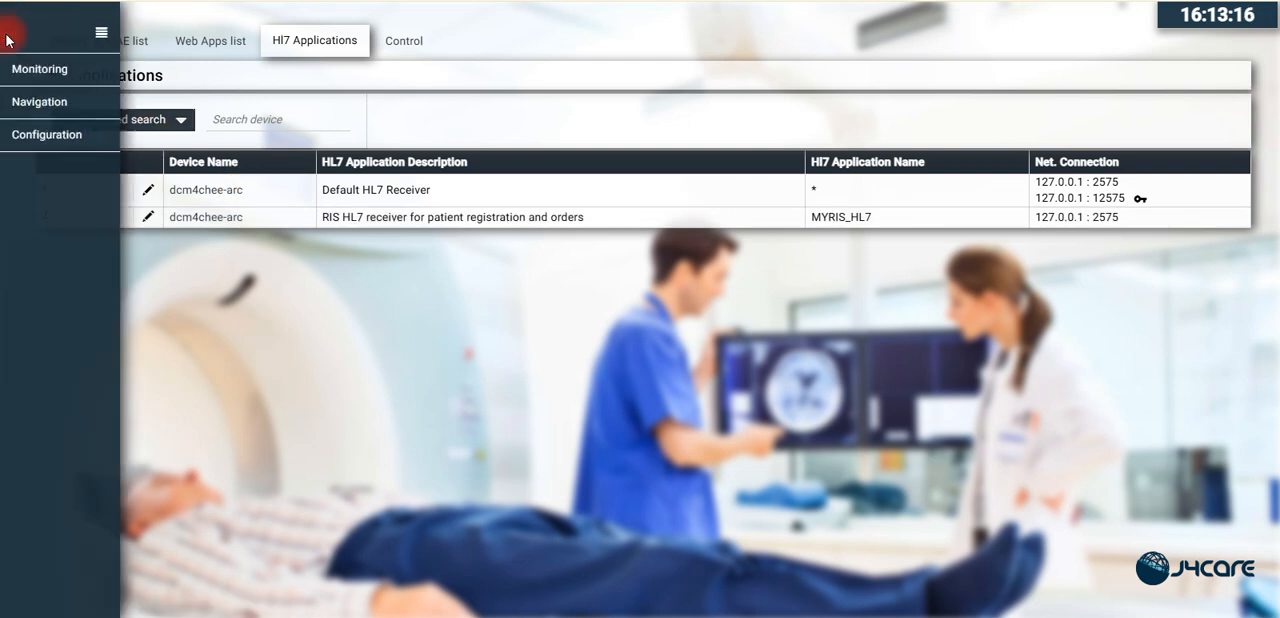
left_click(28, 106)
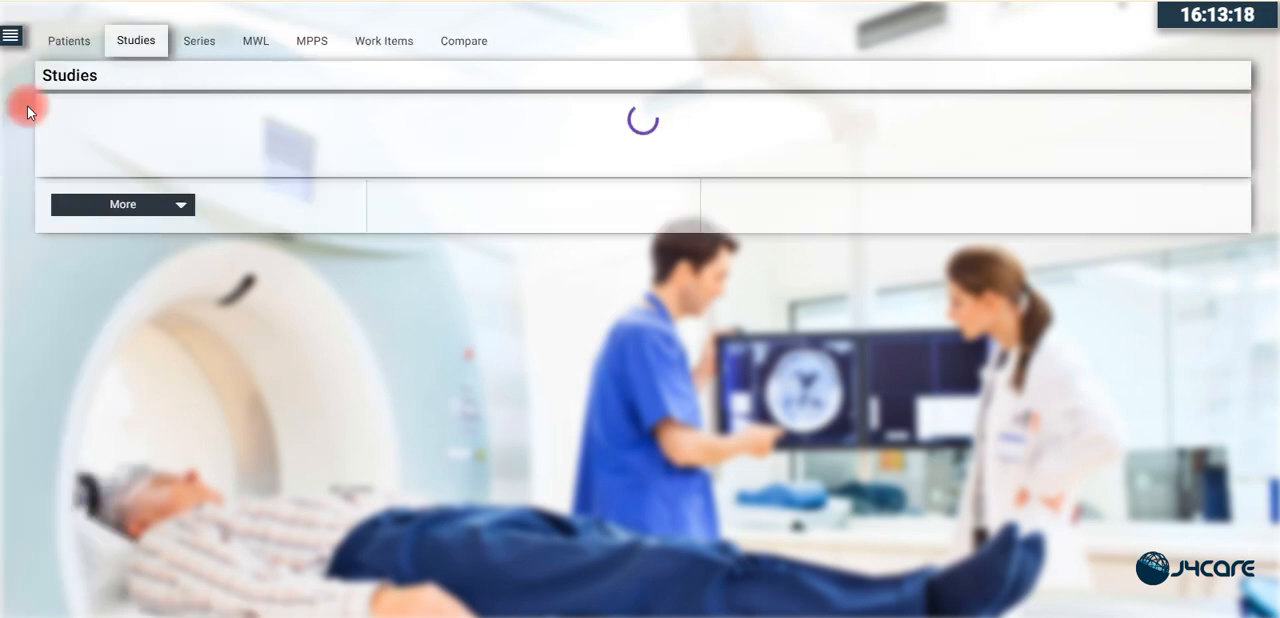
left_click(259, 46)
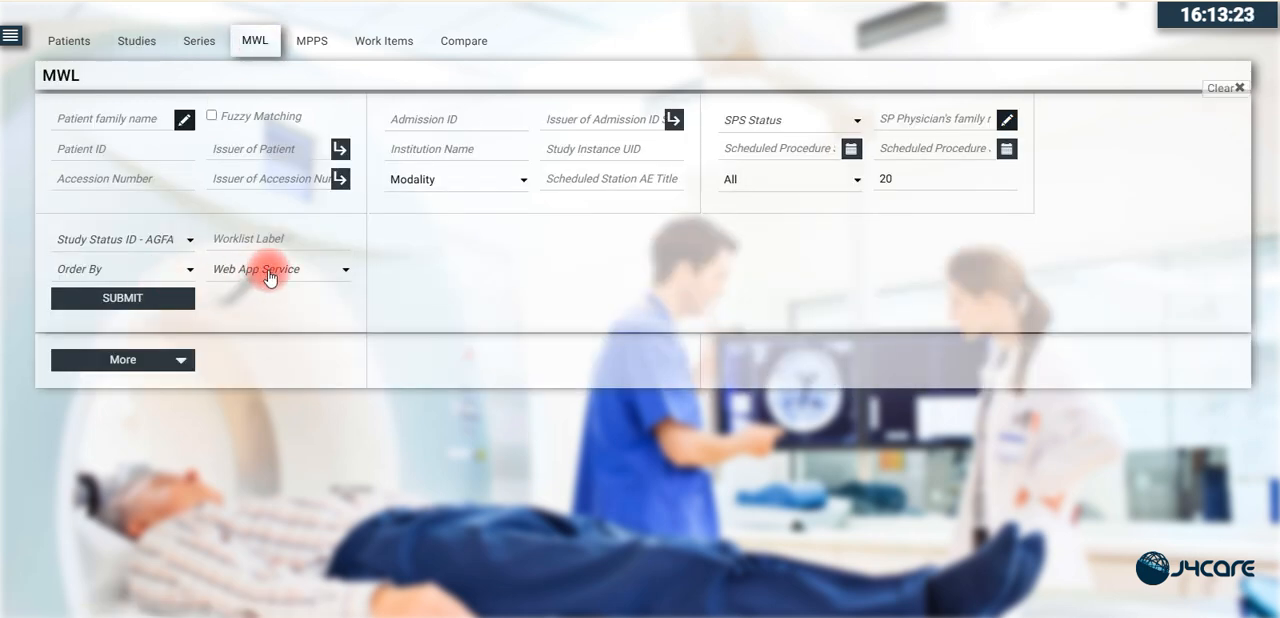
left_click(269, 272)
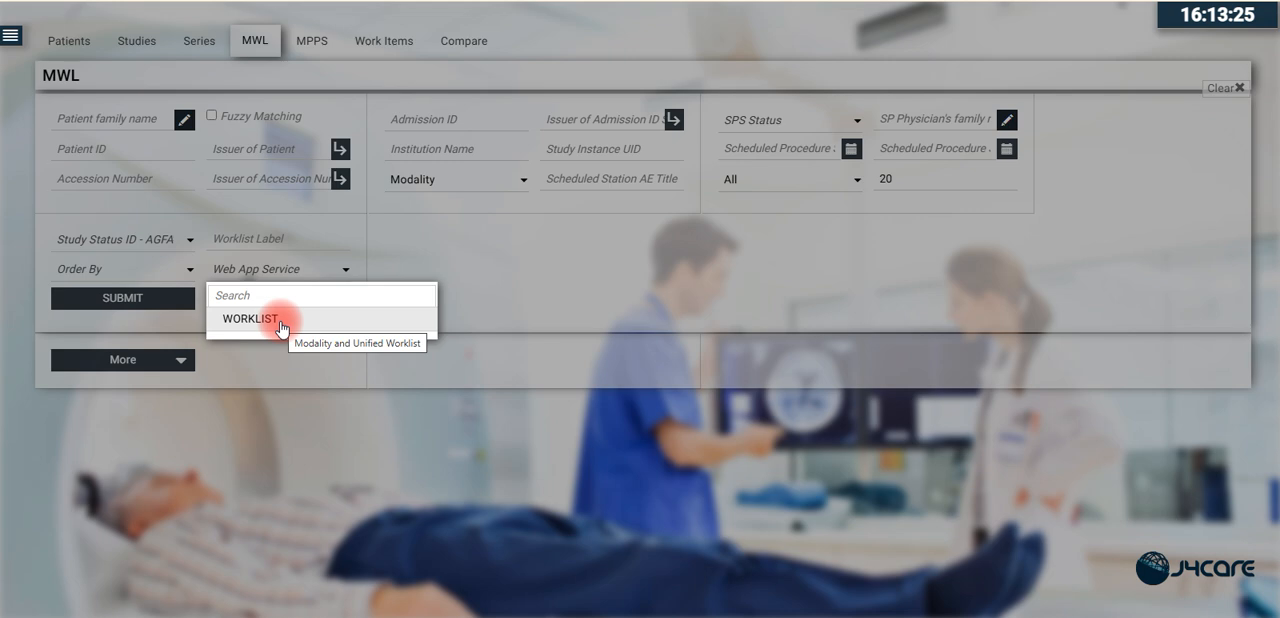
left_click(302, 322)
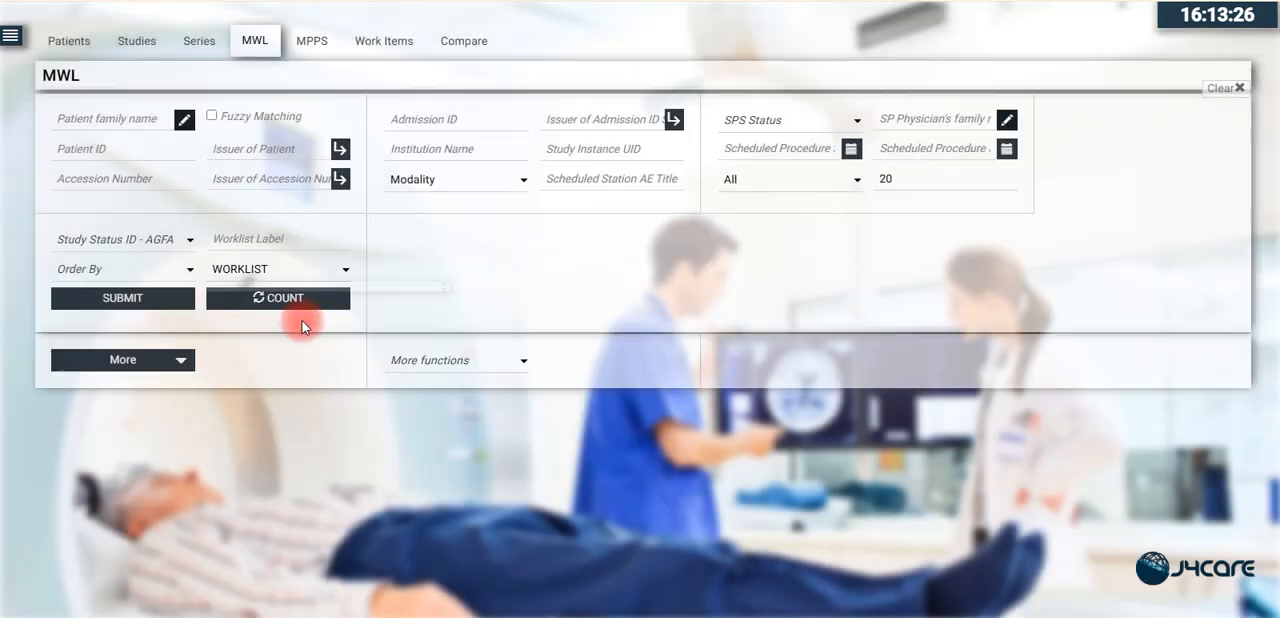
left_click(165, 300)
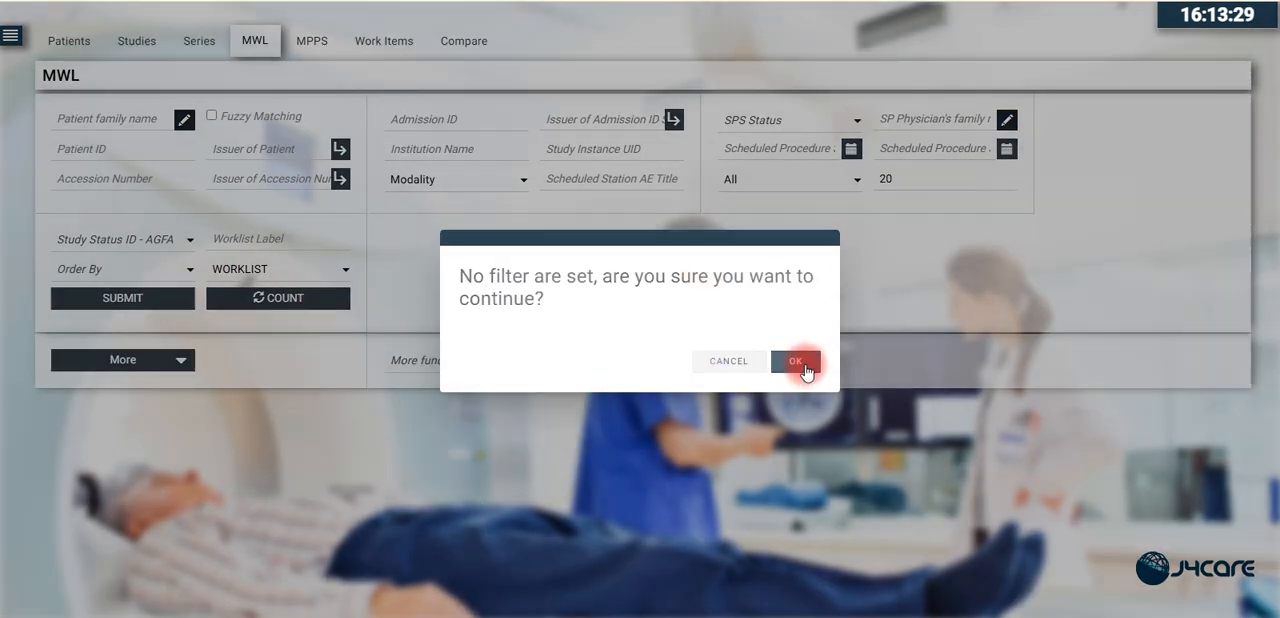
left_click(806, 366)
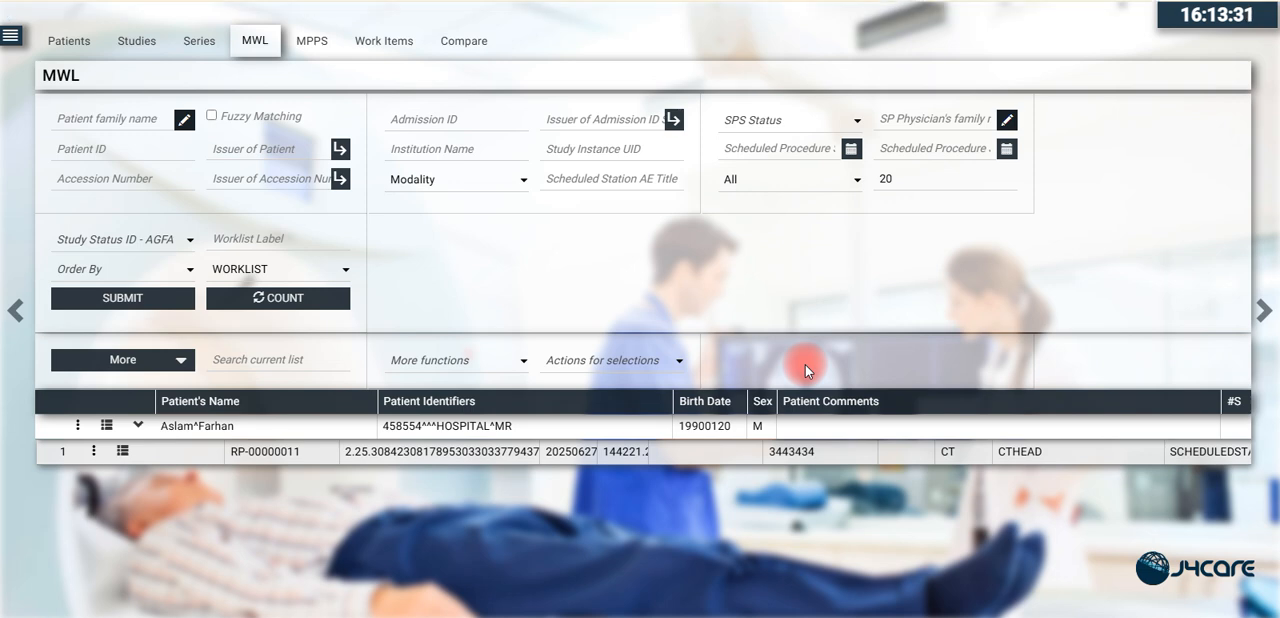
- Delete the existing CTHEAD worklist entry and refresh the worklist without filters
left_click(360, 452)
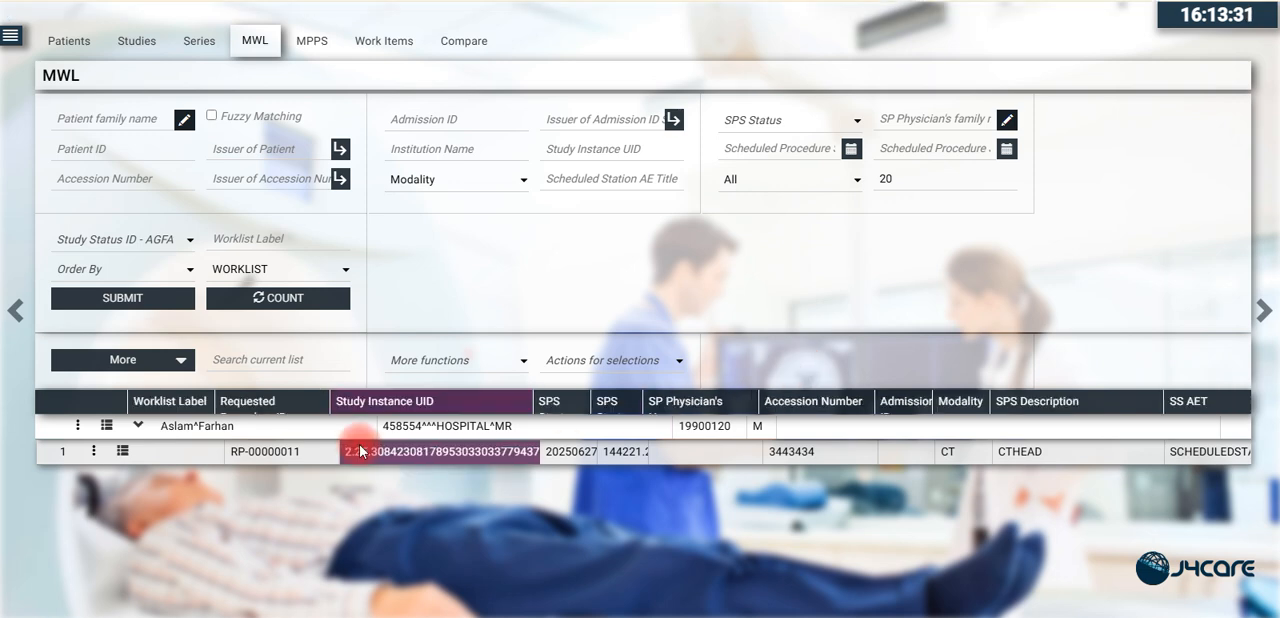
left_click(79, 426)
left_click(95, 455)
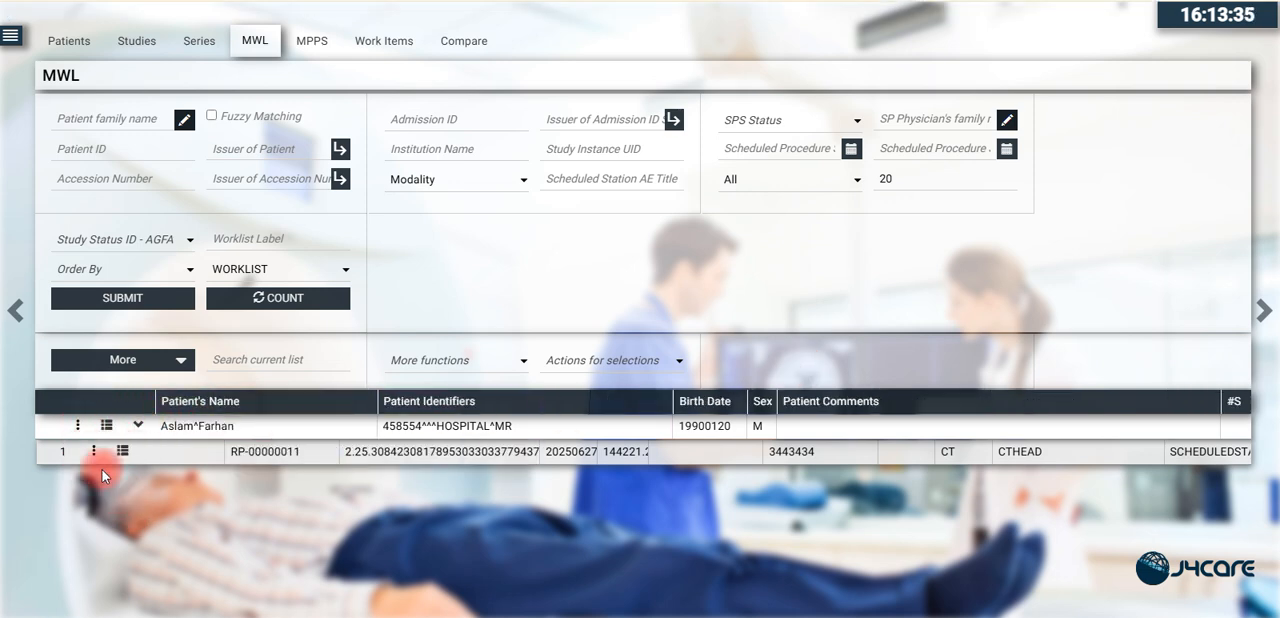
left_click(122, 478)
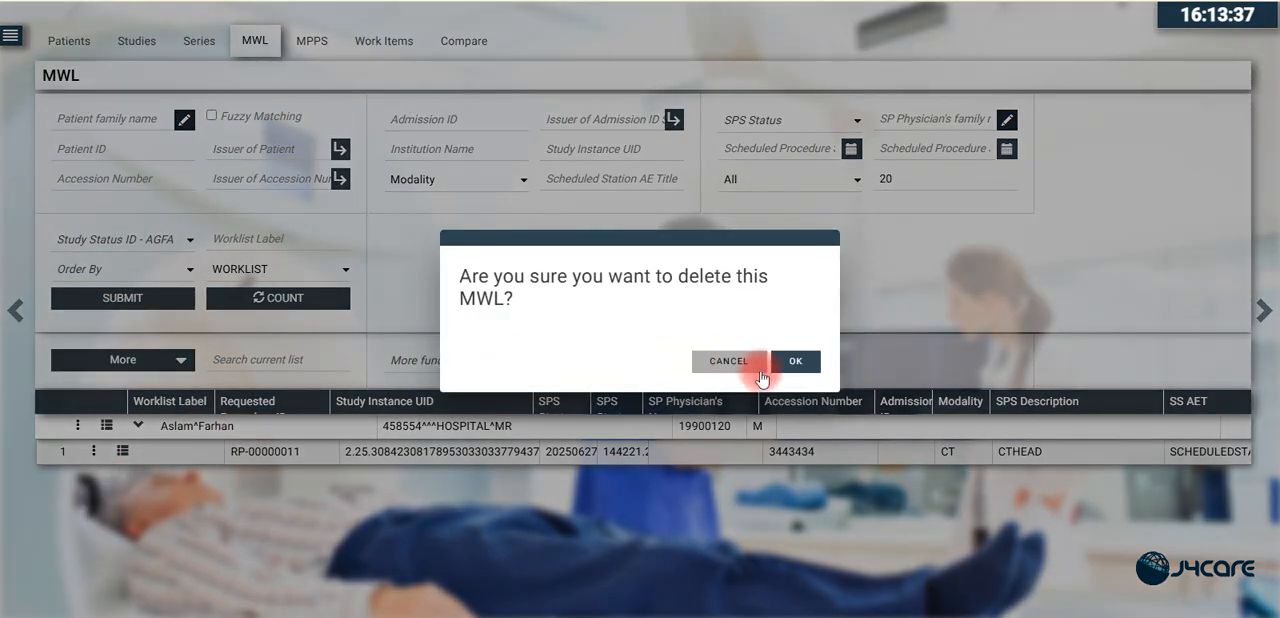
left_click(803, 376)
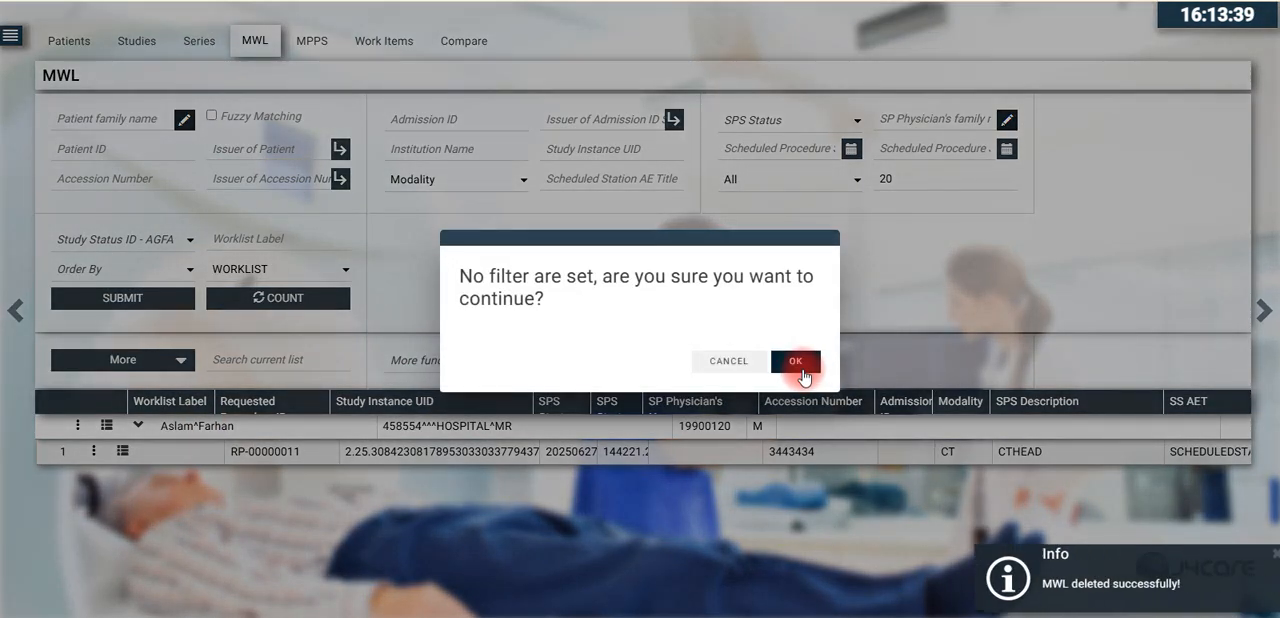
left_click(803, 375)
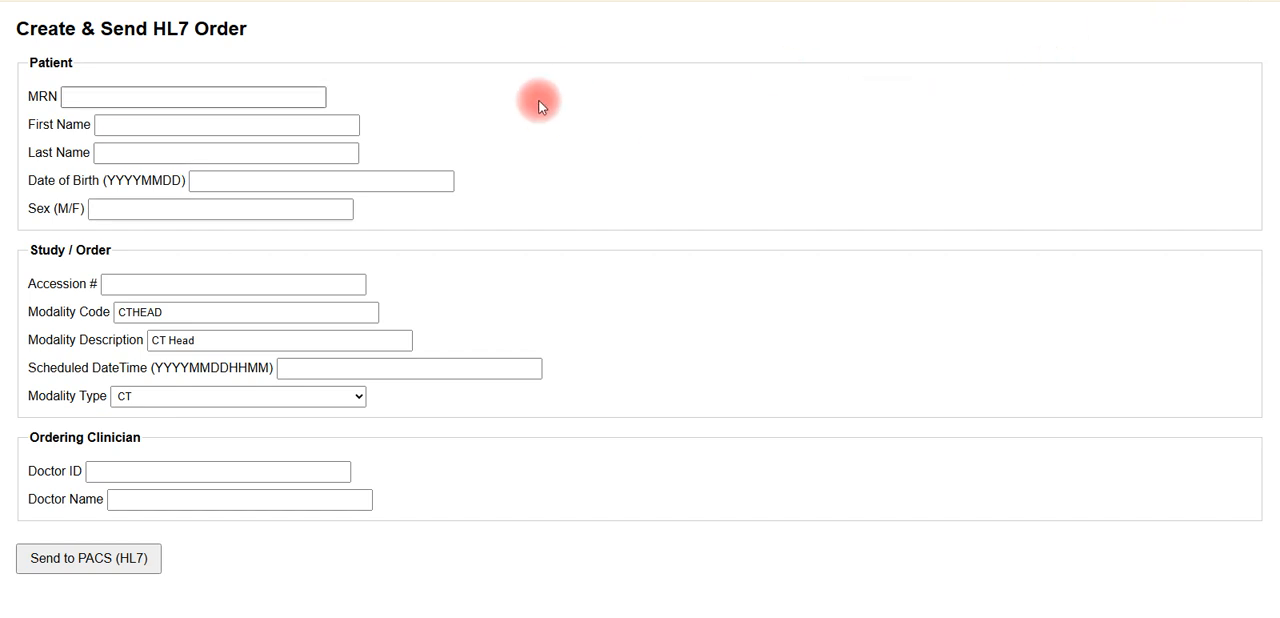
- Enter the patient's MRN, first name and last name in the HL7 order form
left_click(216, 97)
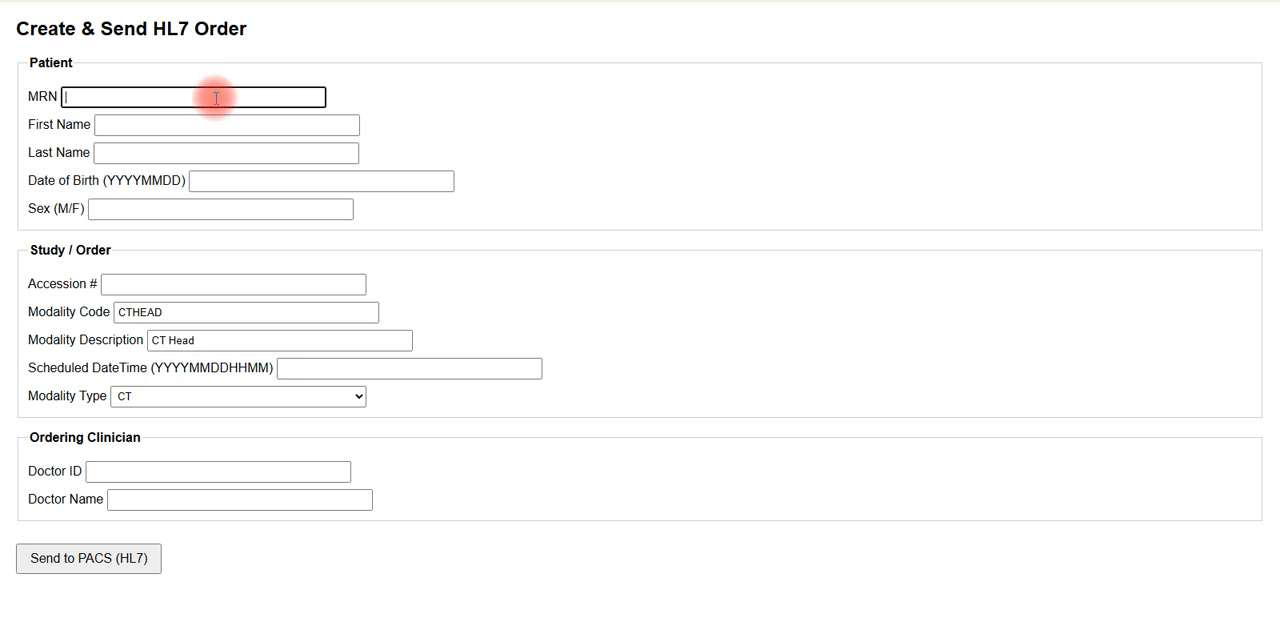
left_click(217, 119)
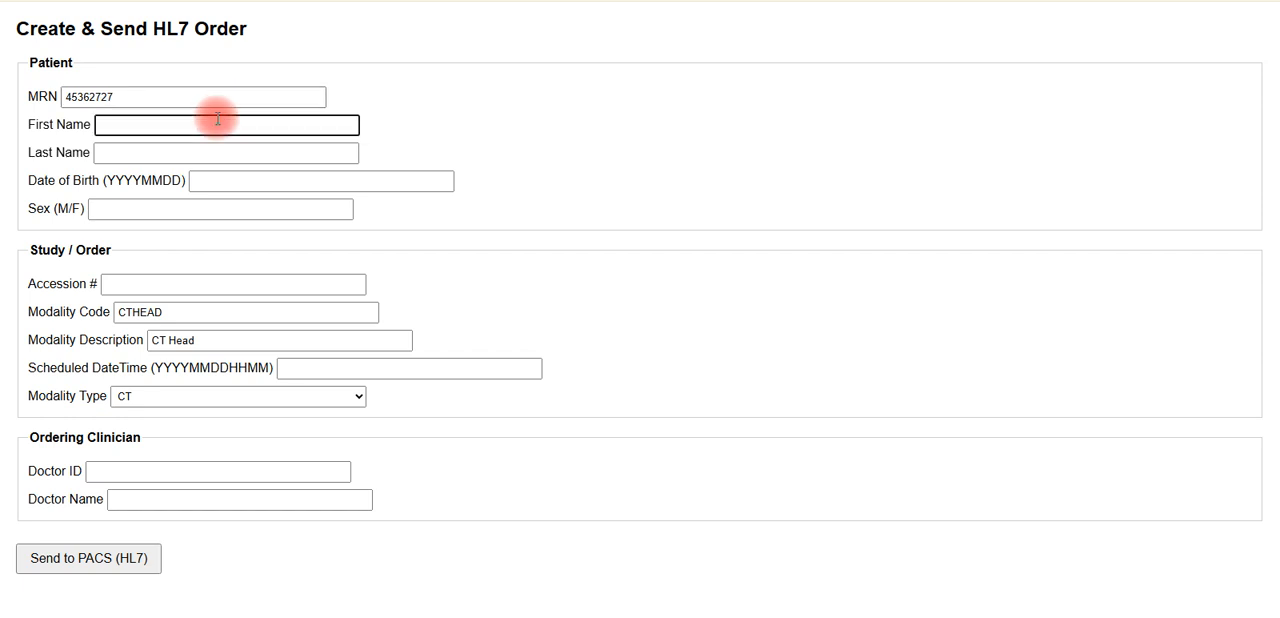
key("Tab")
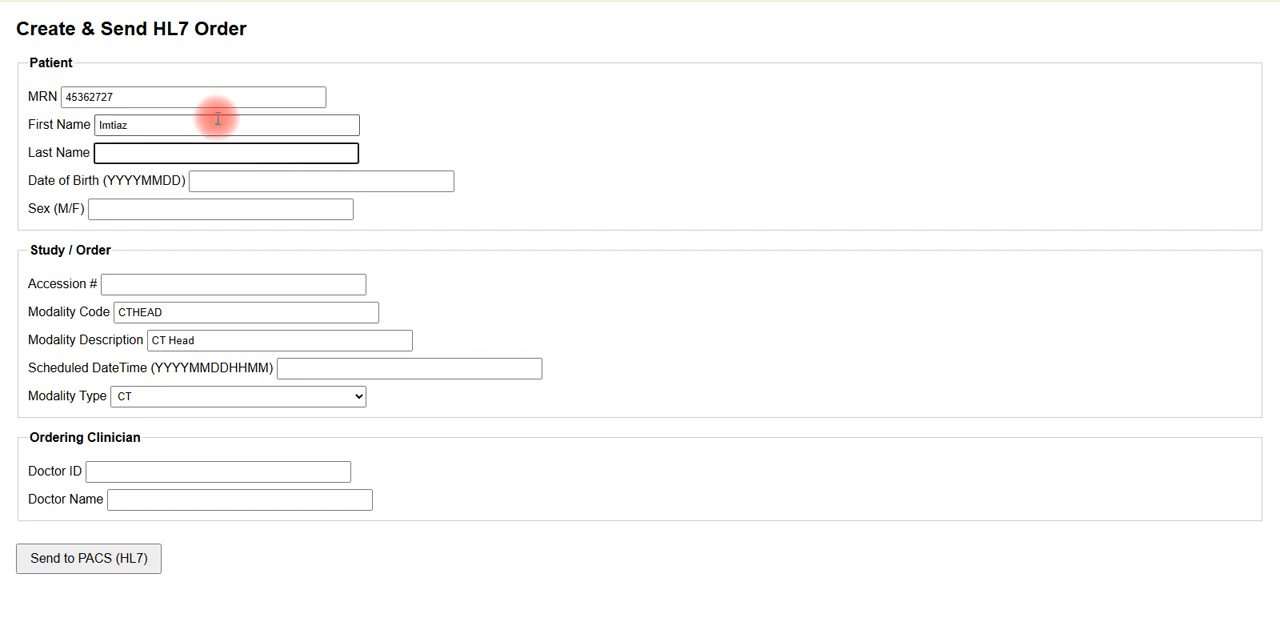
key("Tab")
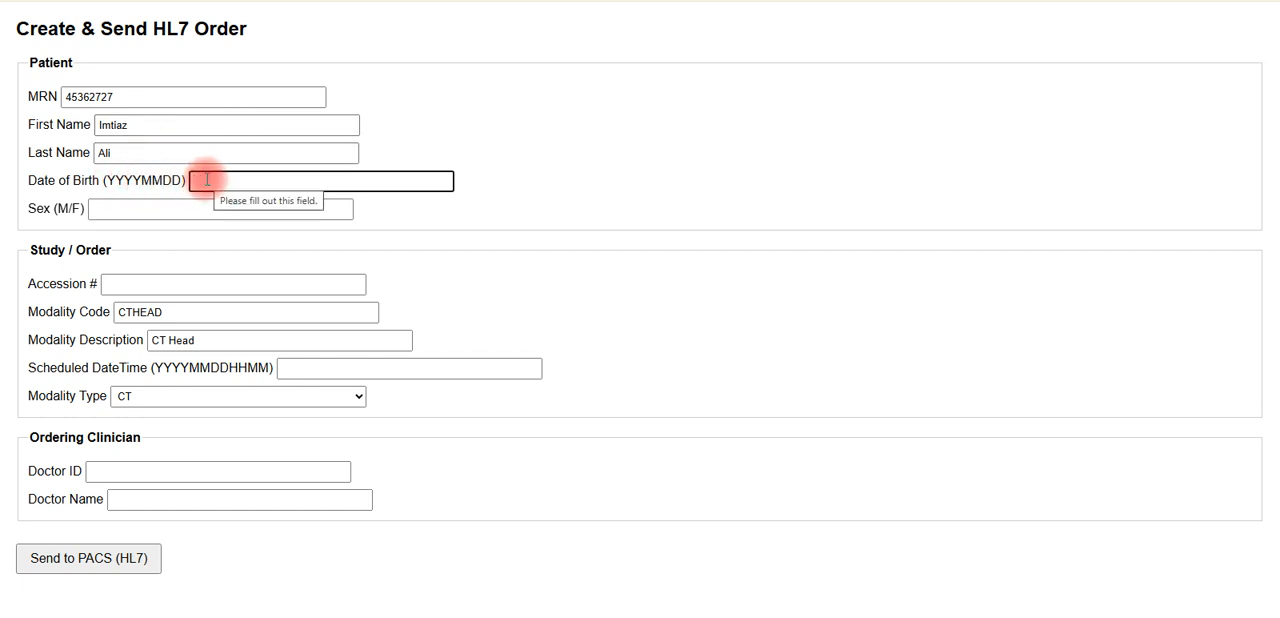
- Fill in the patient's date of birth and set the sex to M
type("198")
type("2")
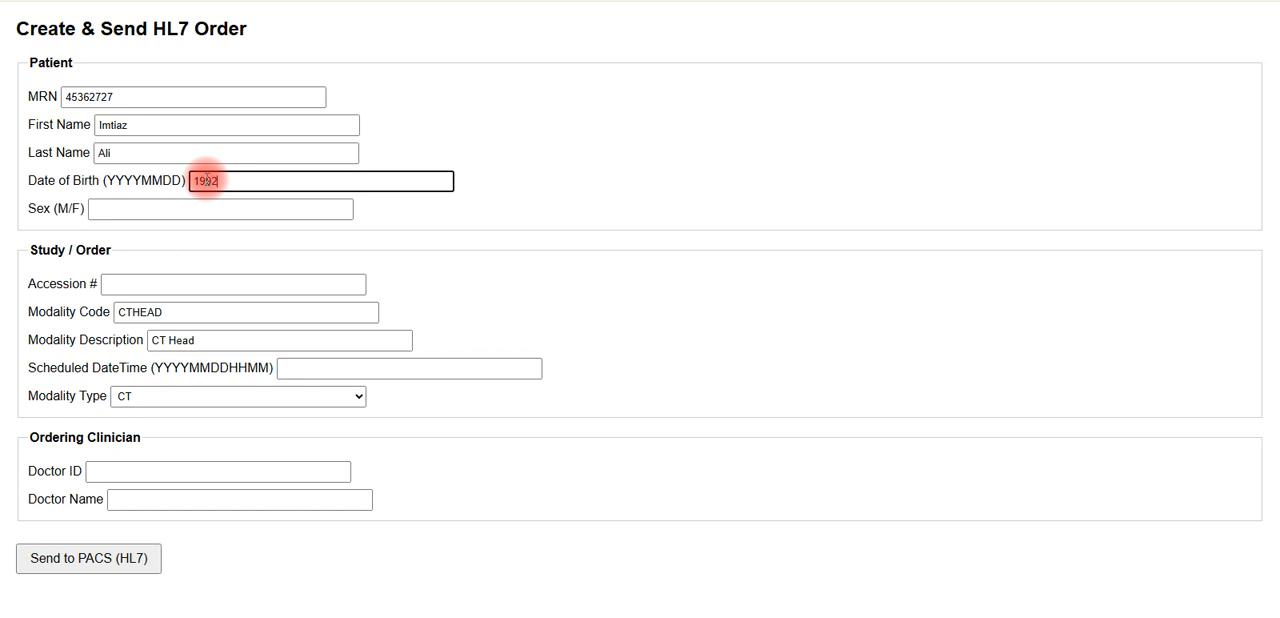
type("0312")
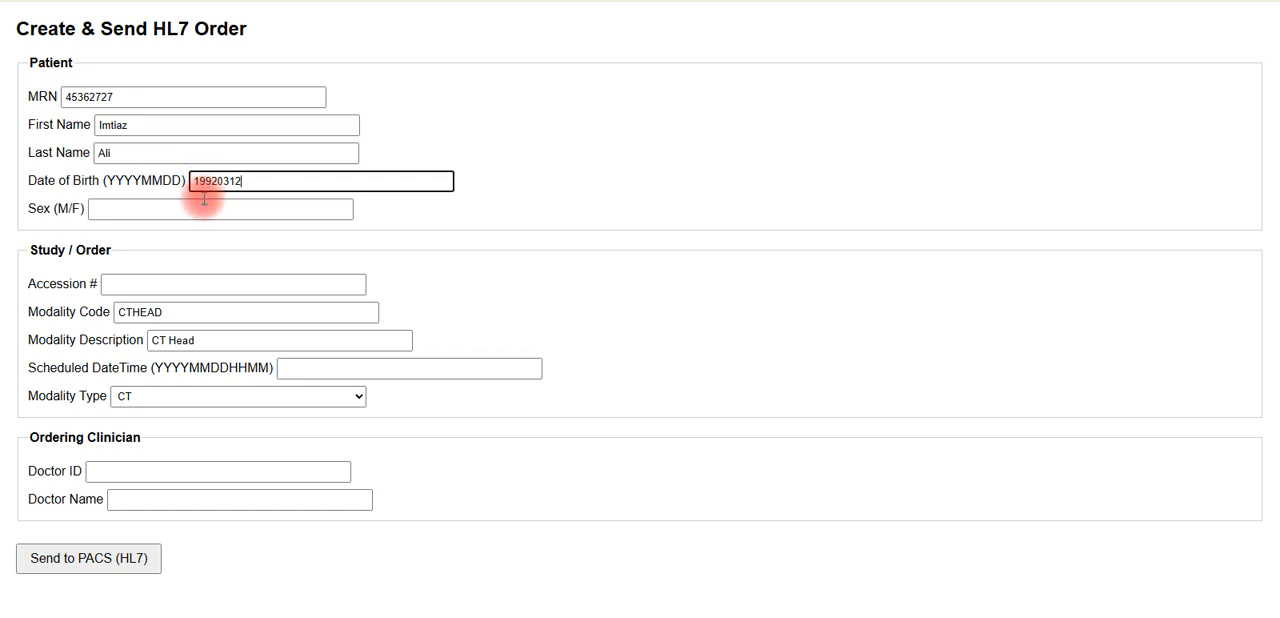
left_click(203, 207)
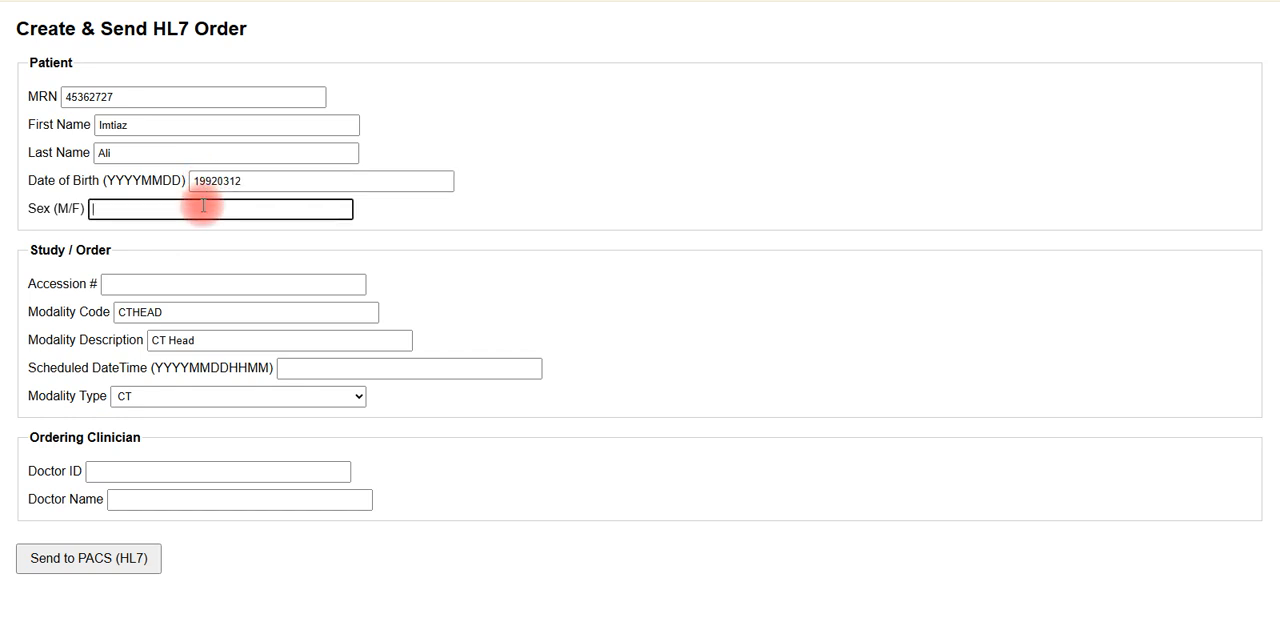
type("M")
- Enter the order's accession number and review the CTHEAD modality code and CT Head description
left_click(146, 288)
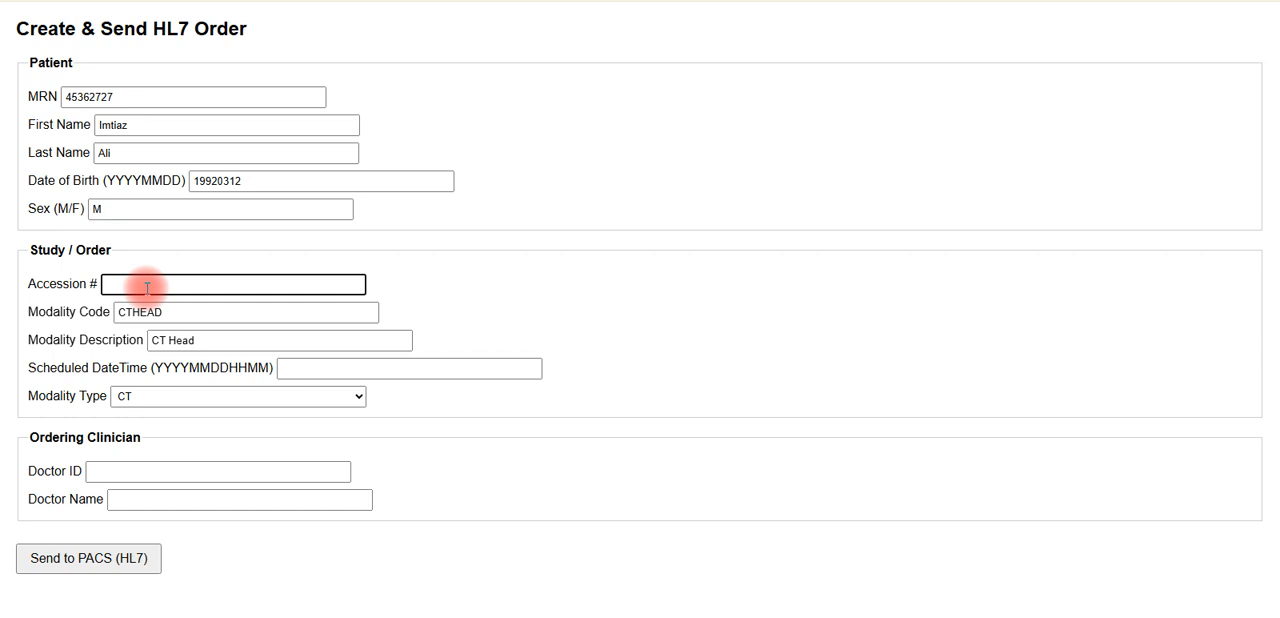
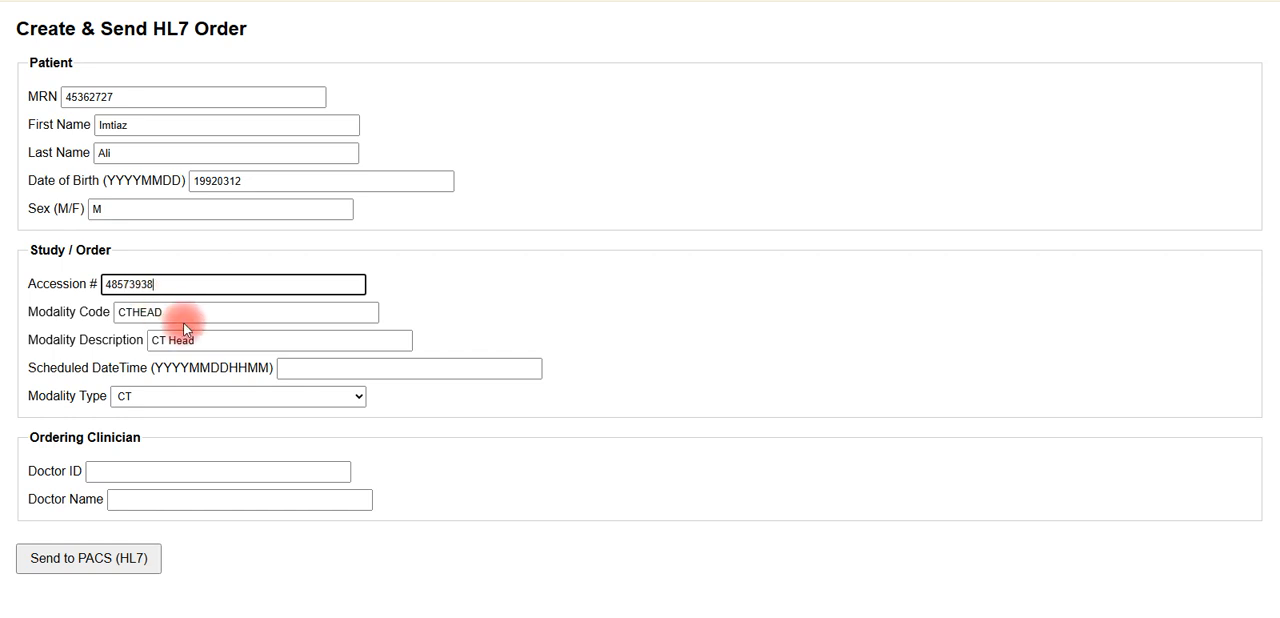
left_click_drag(183, 312, 126, 314)
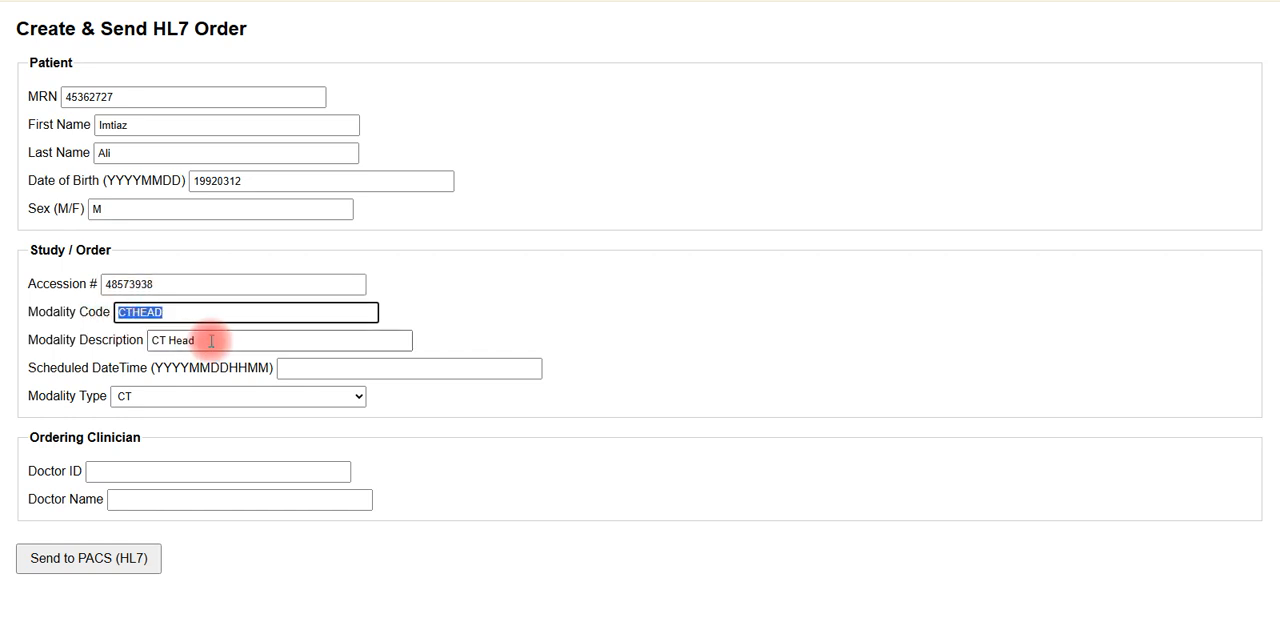
left_click_drag(214, 340, 155, 340)
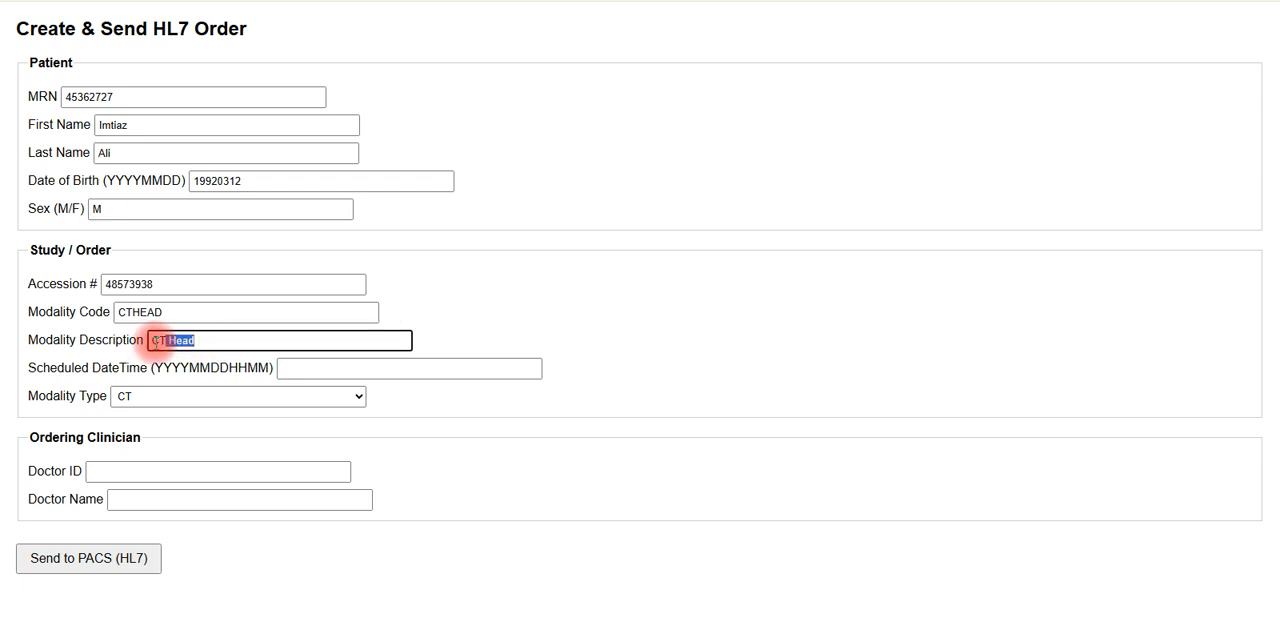
left_click(211, 337)
left_click(315, 371)
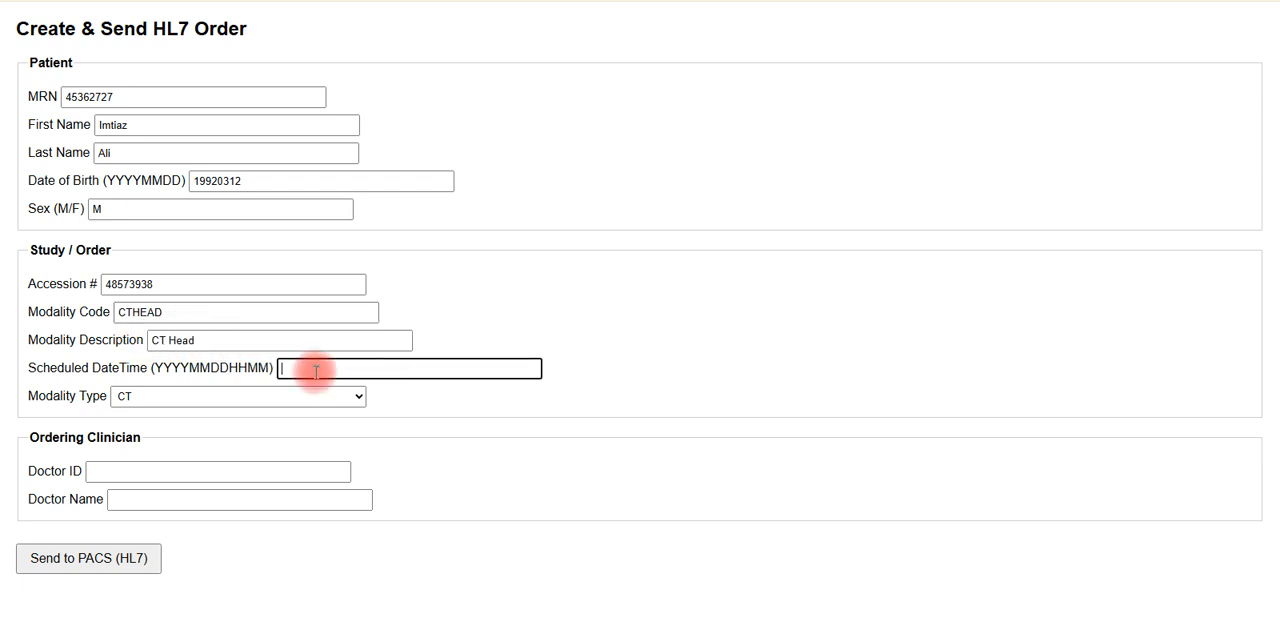
type("2025")
type("0")
type("8")
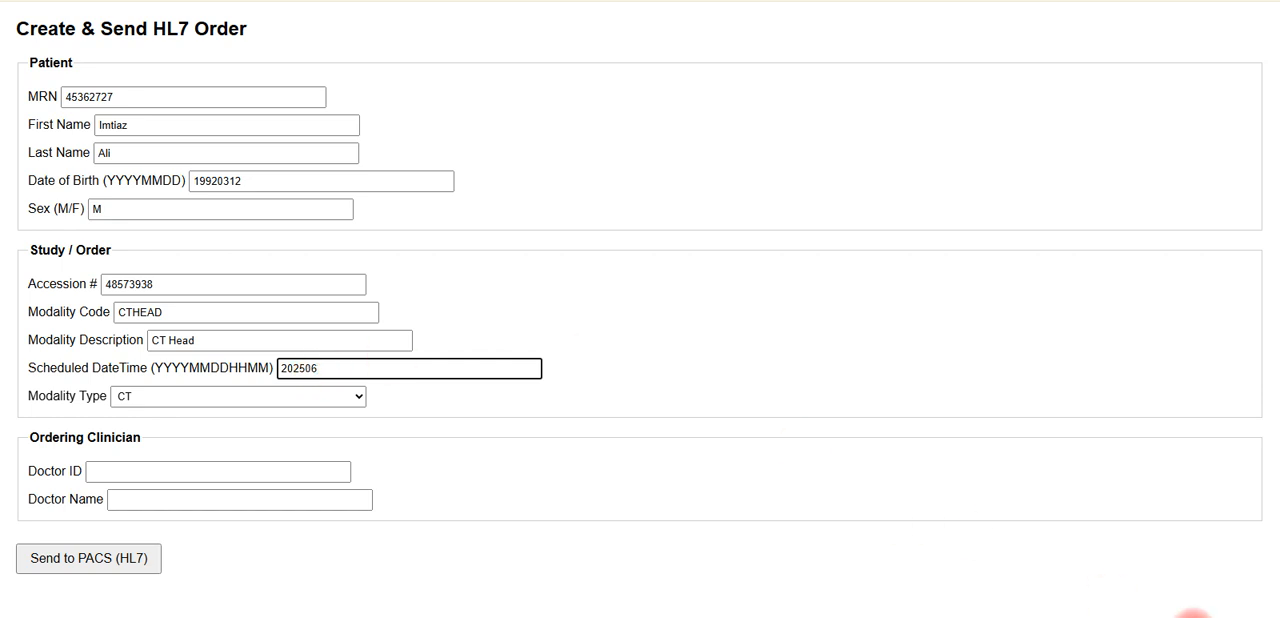
left_click(1195, 617)
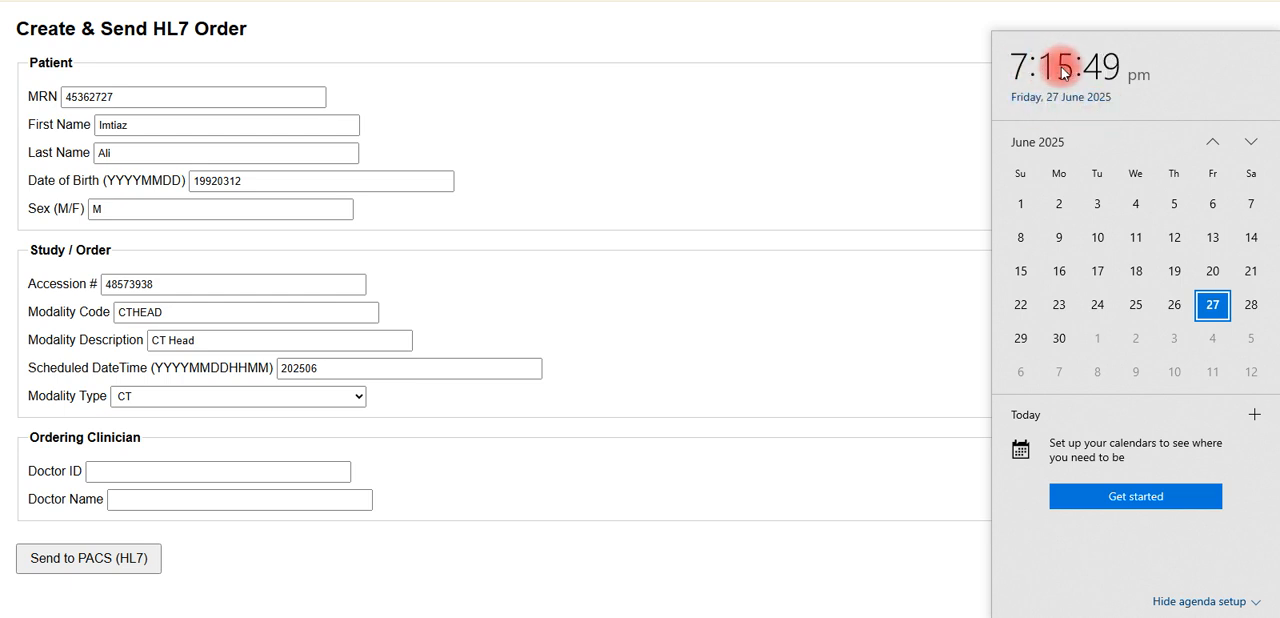
left_click(400, 368)
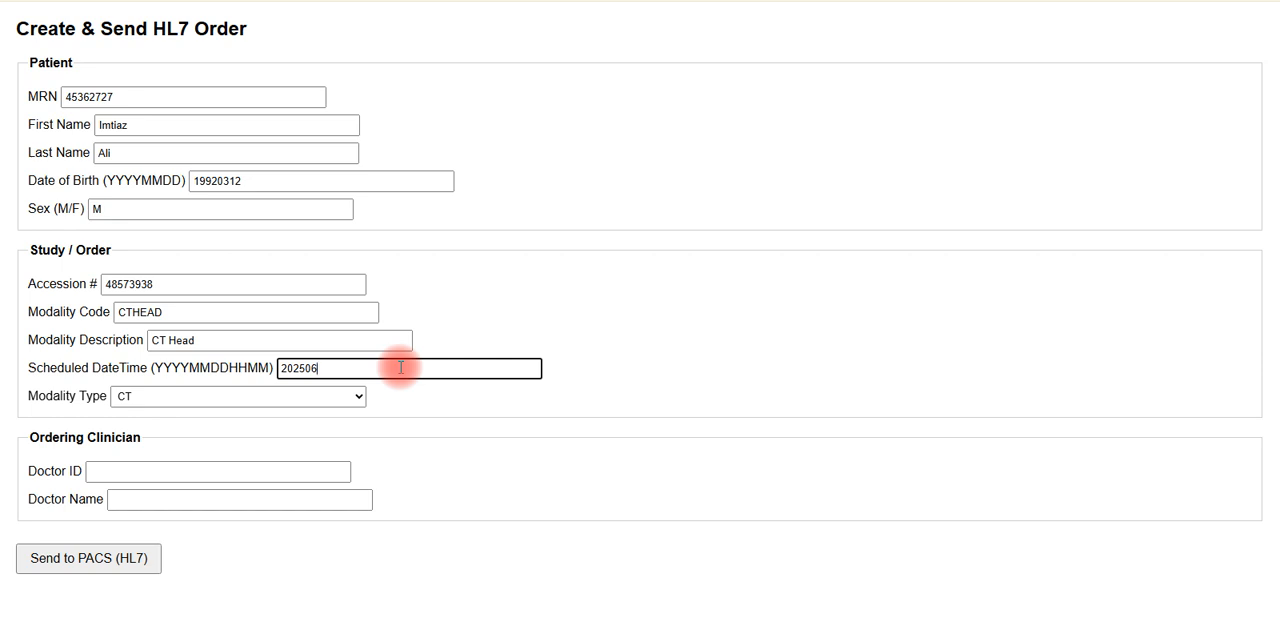
type("2215")
left_click(285, 396)
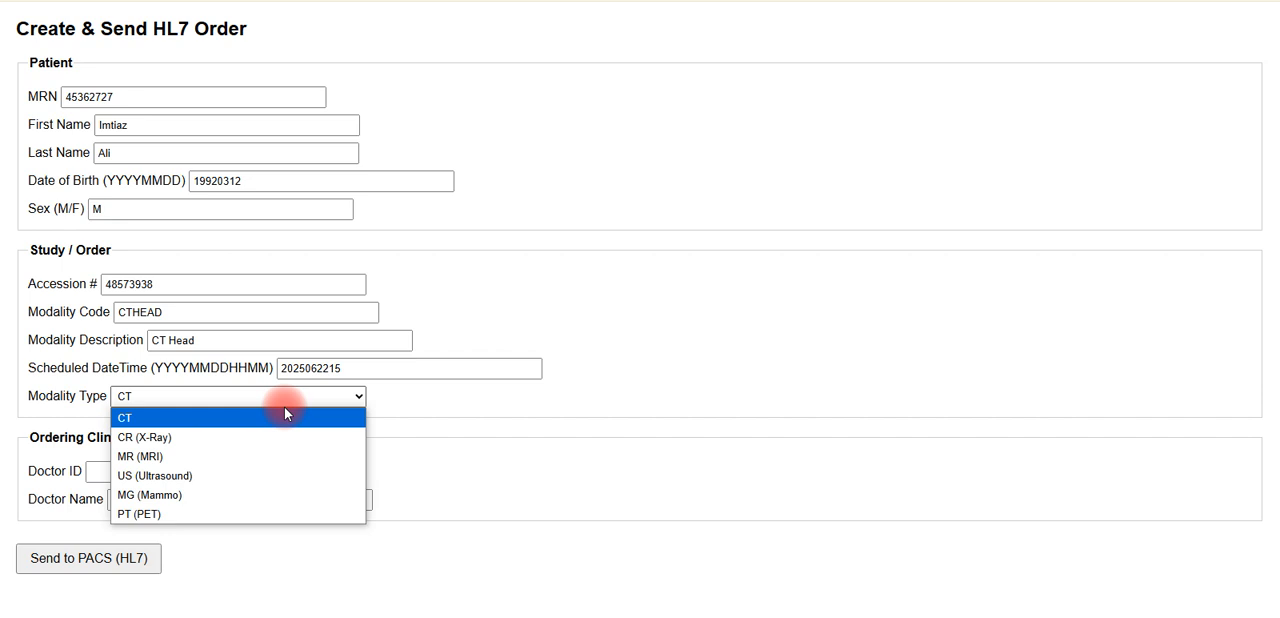
left_click(165, 416)
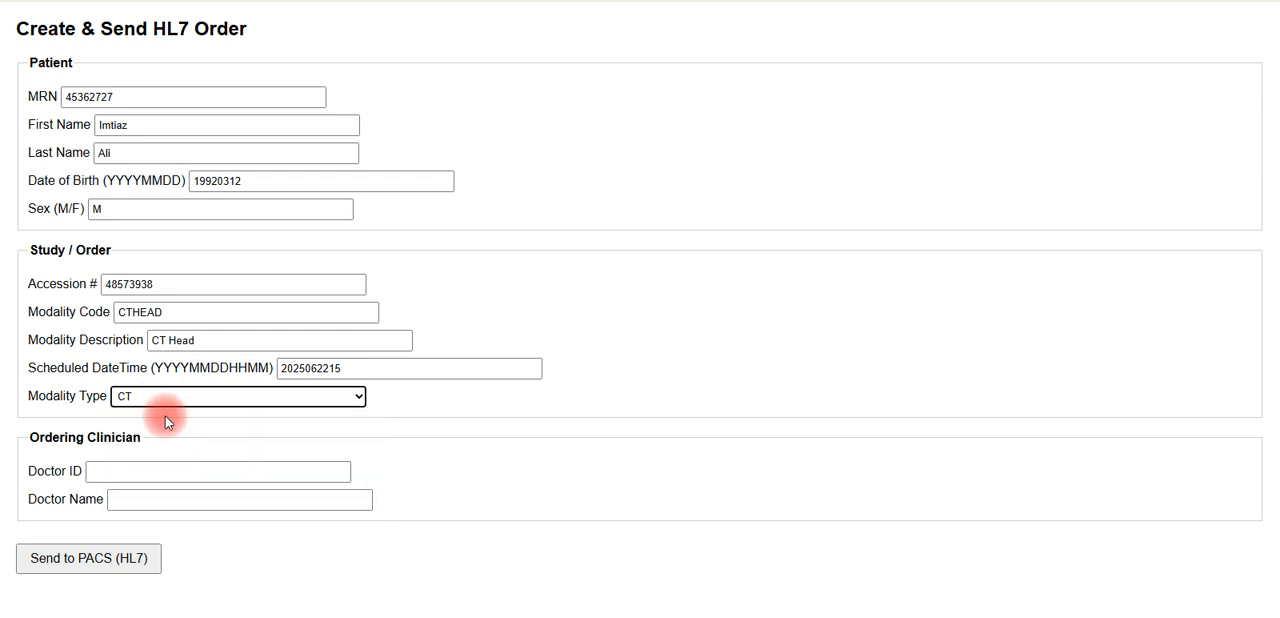
- Fill in the ordering clinician's doctor ID and name
left_click(173, 474)
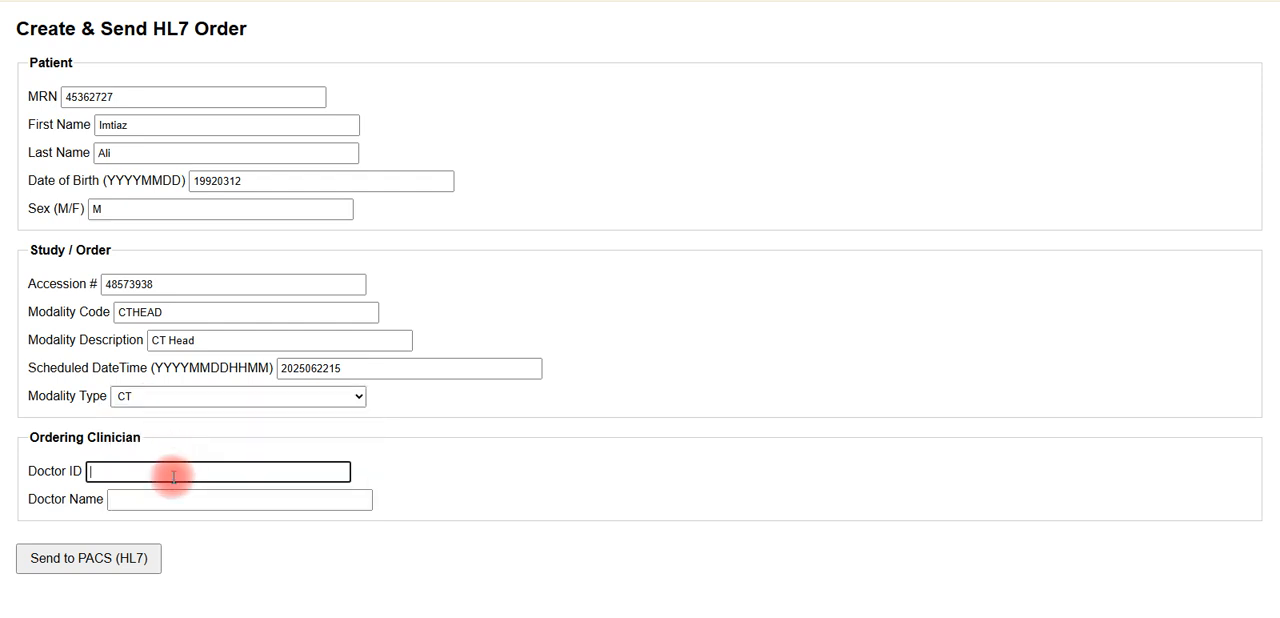
type("3849")
left_click(175, 497)
type("rehan")
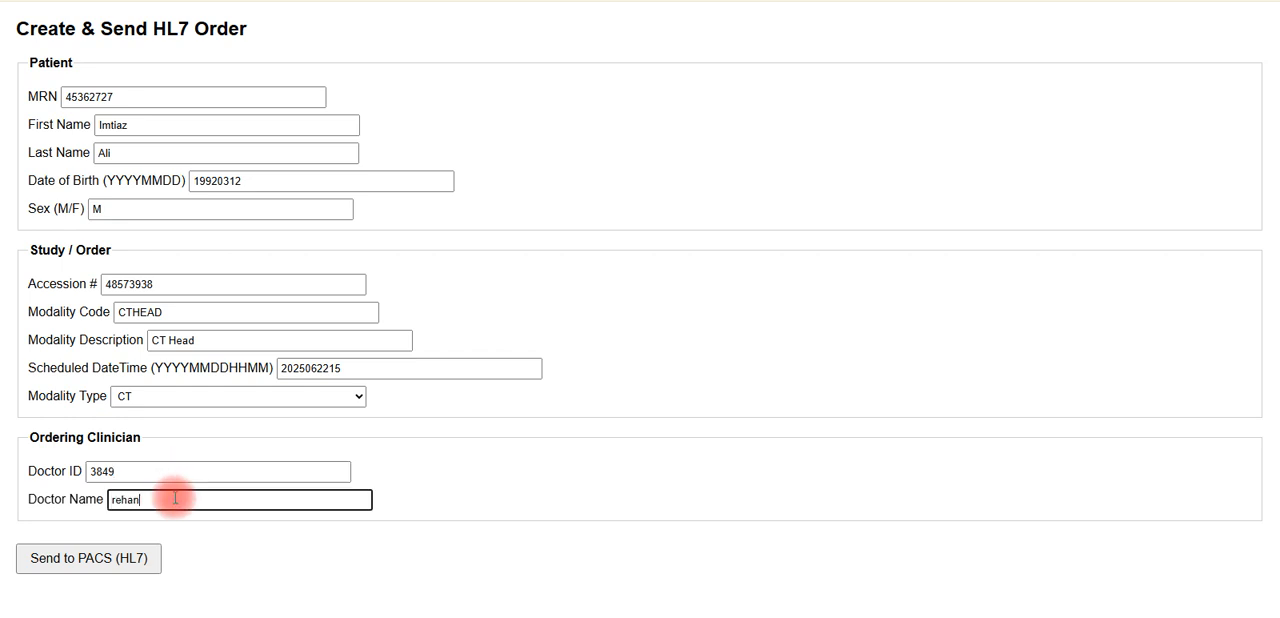
- Capitalize the first letter of the ordering doctor's name
left_click_drag(117, 498, 110, 503)
type("R")
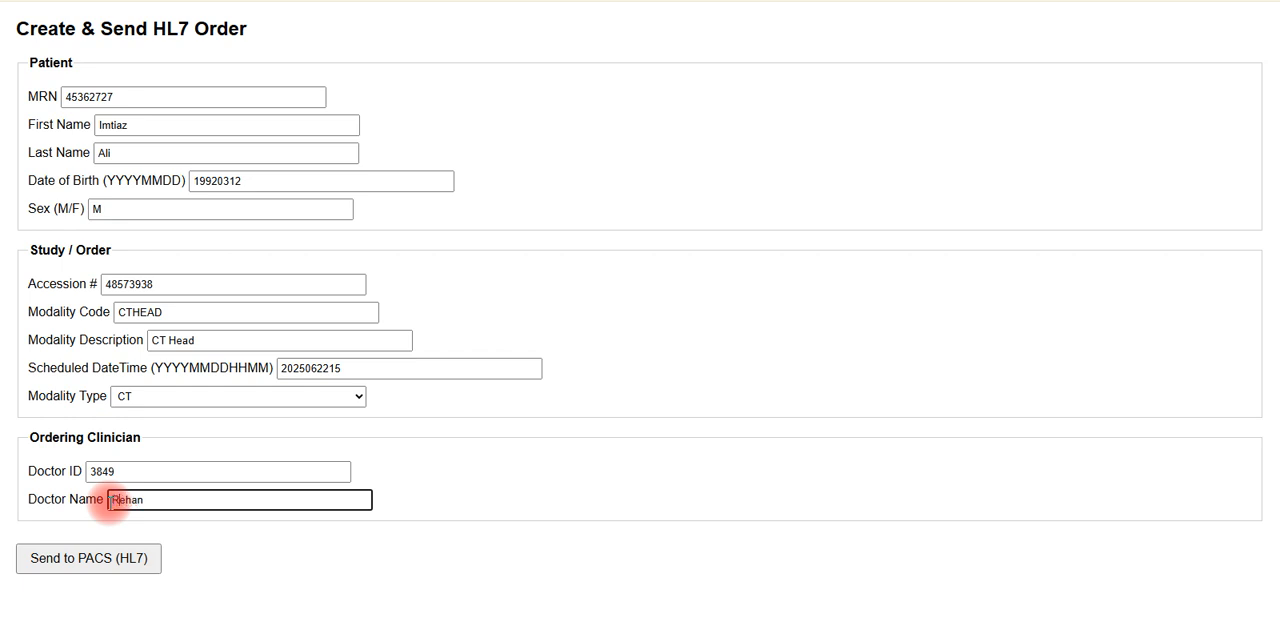
left_click(246, 563)
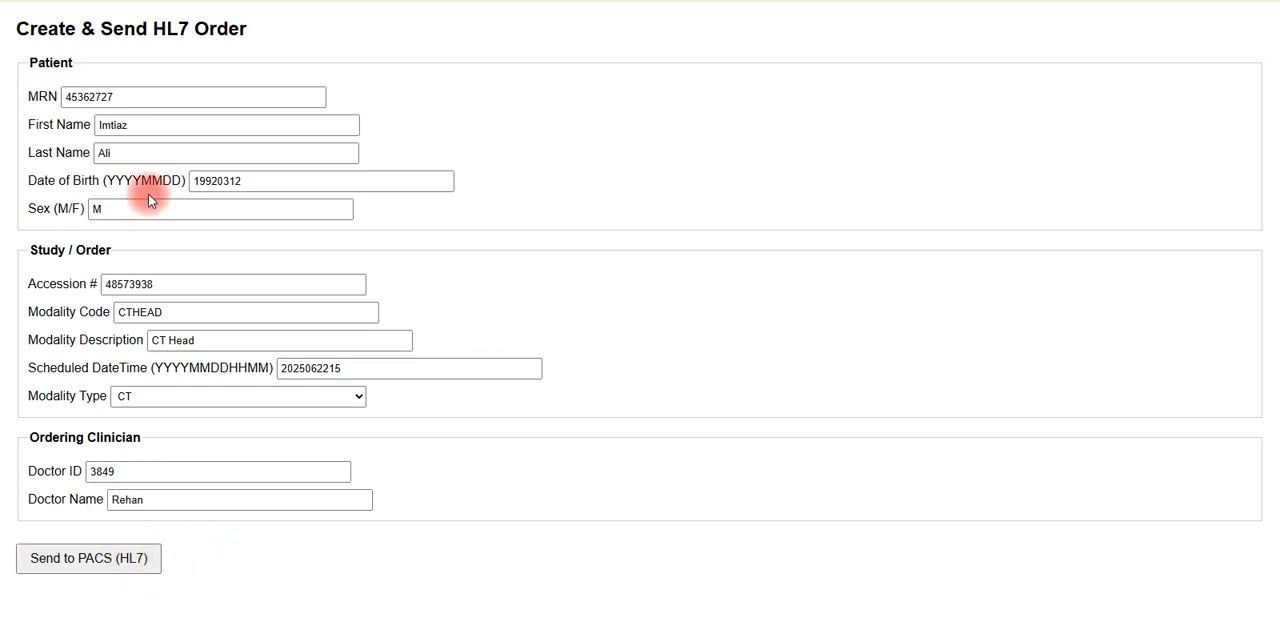
- Send the completed HL7 order to the PACS and examine the returned acknowledgement message
left_click(120, 566)
mouse_move(1271, 351)
left_mouse_down()
mouse_move(1266, 411)
mouse_move(440, 515)
left_mouse_up()
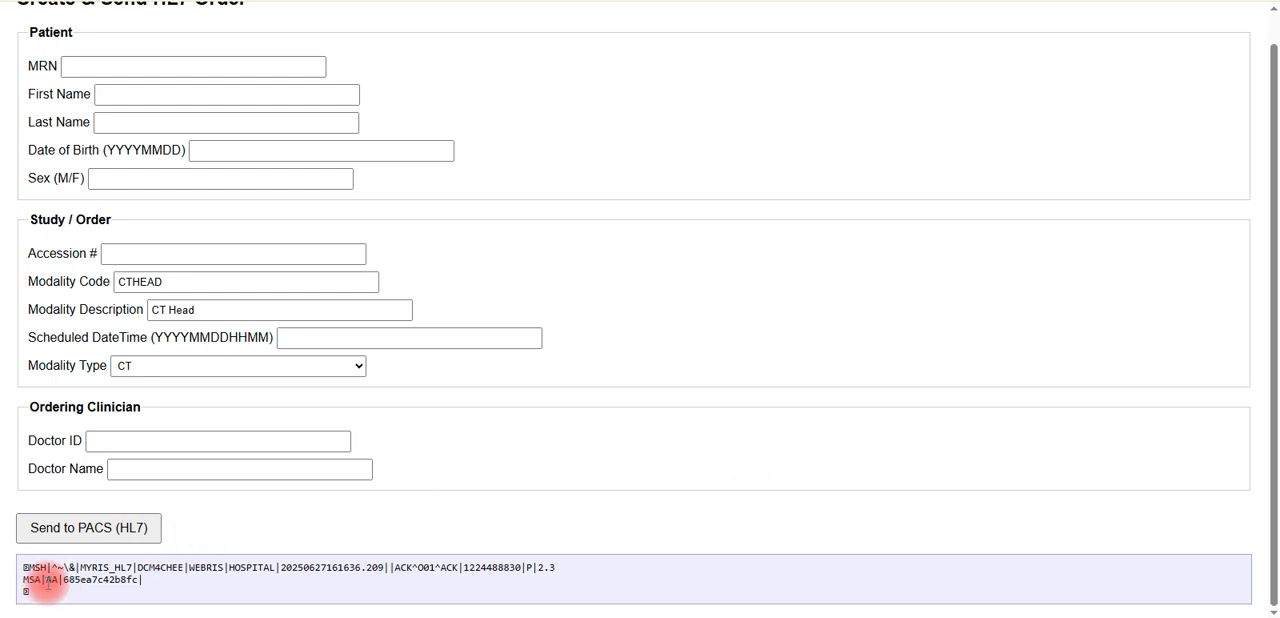
left_click_drag(40, 589, 22, 572)
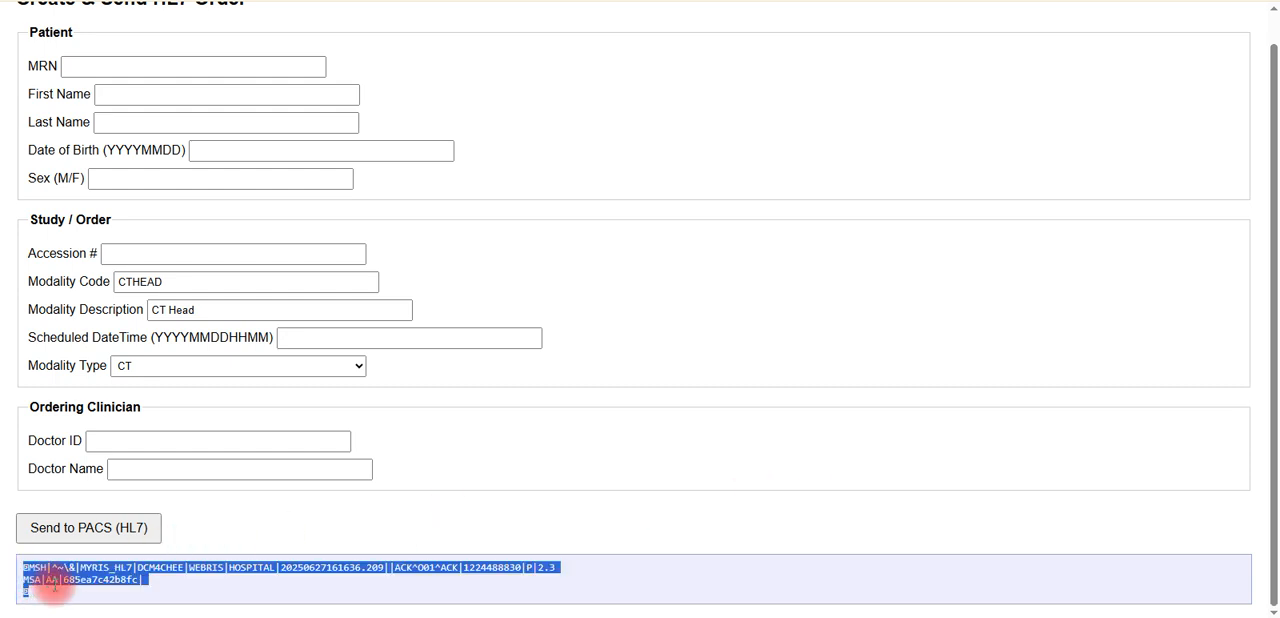
left_click(50, 582)
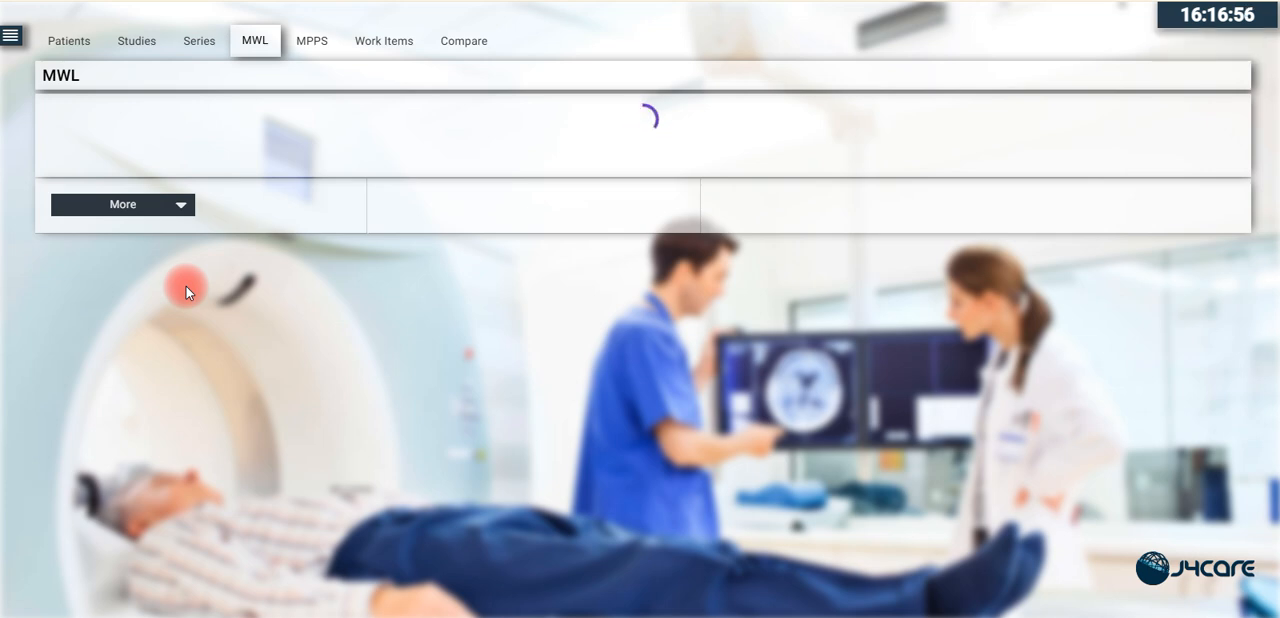
- Switch to the dcm4chee archive and query the modality worklist through the WORKLIST web app service without any filters
left_click(197, 41)
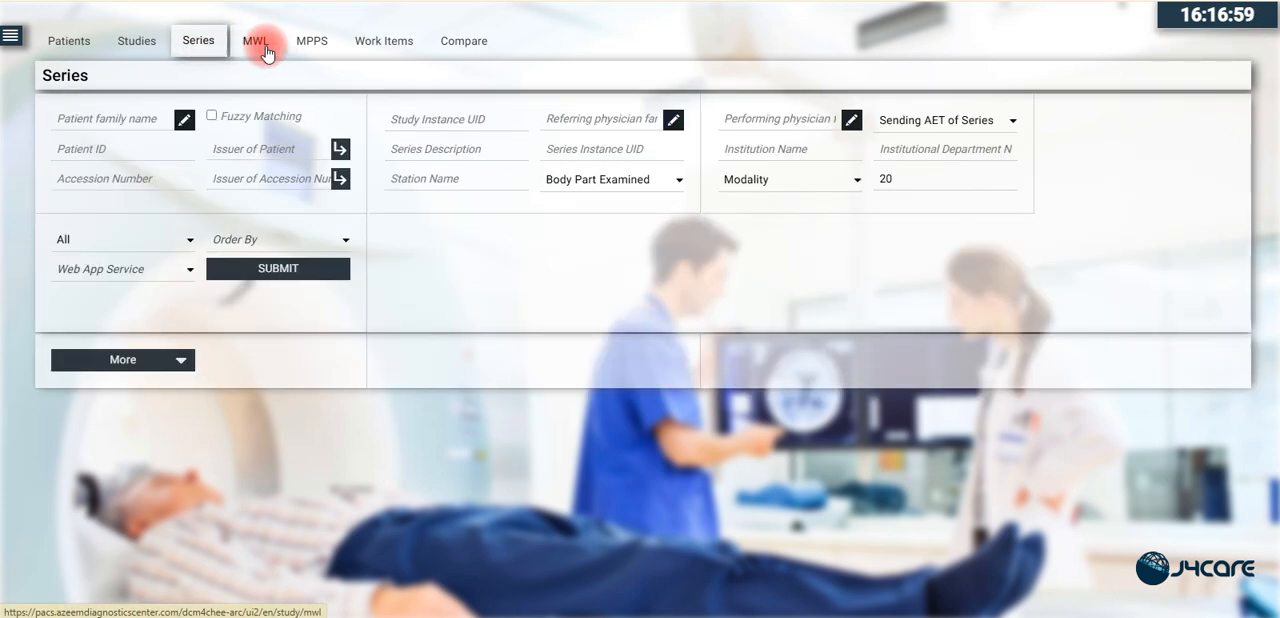
left_click(263, 48)
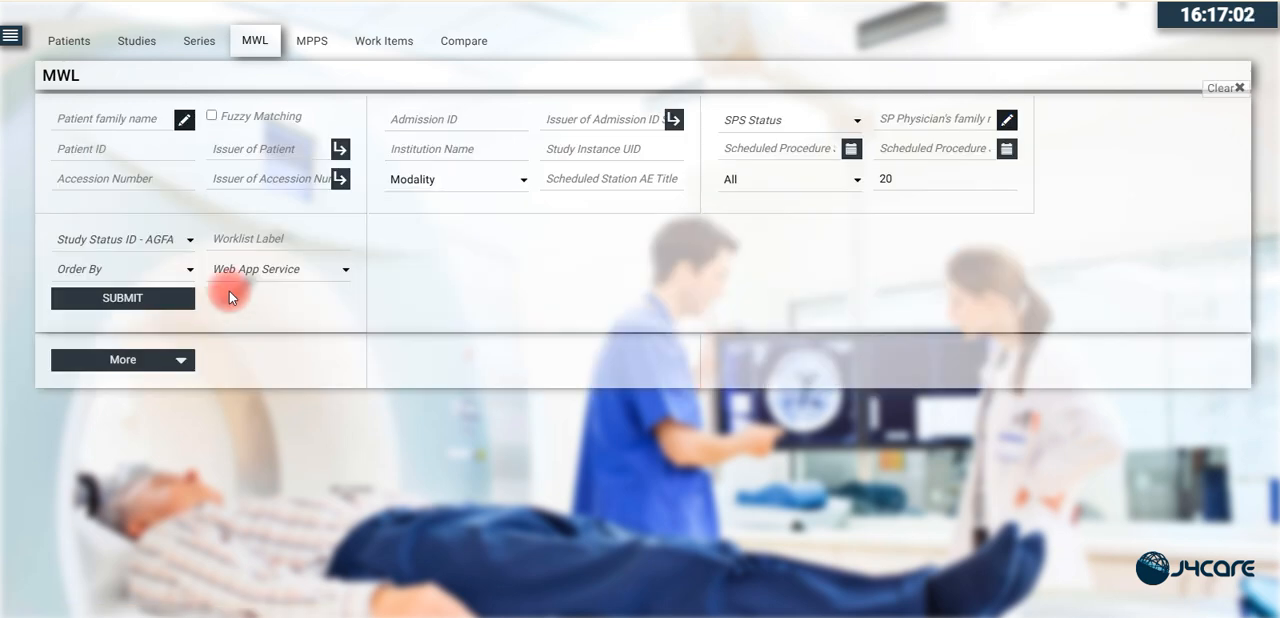
left_click(265, 272)
left_click(263, 314)
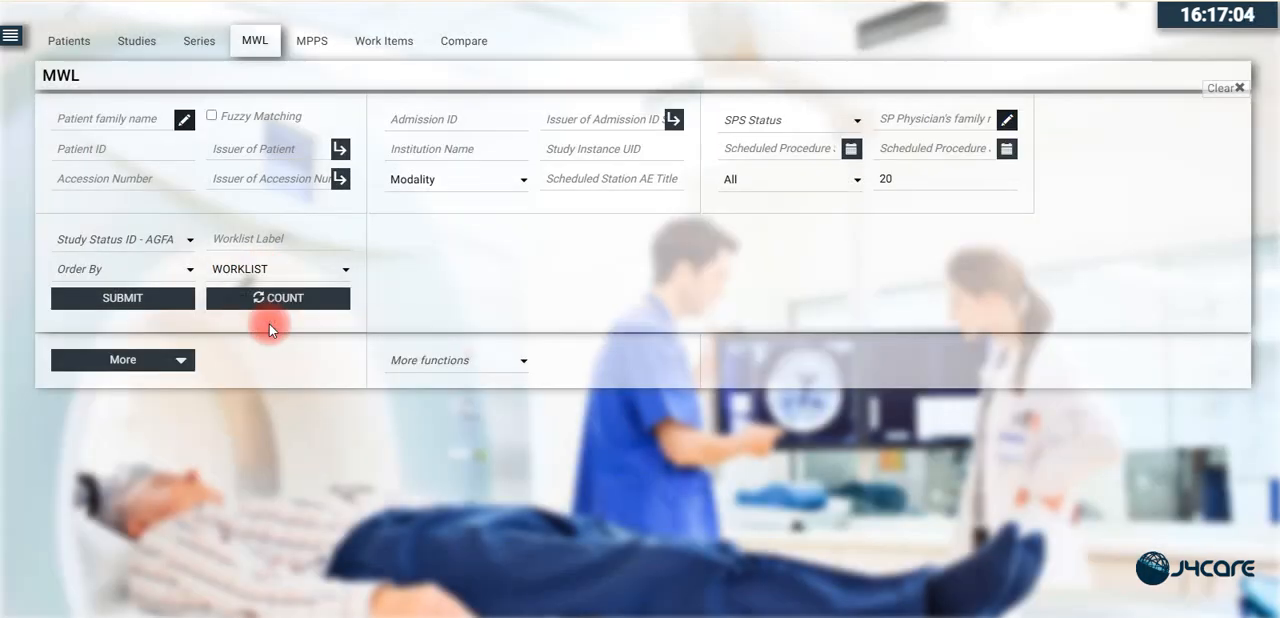
left_click(163, 297)
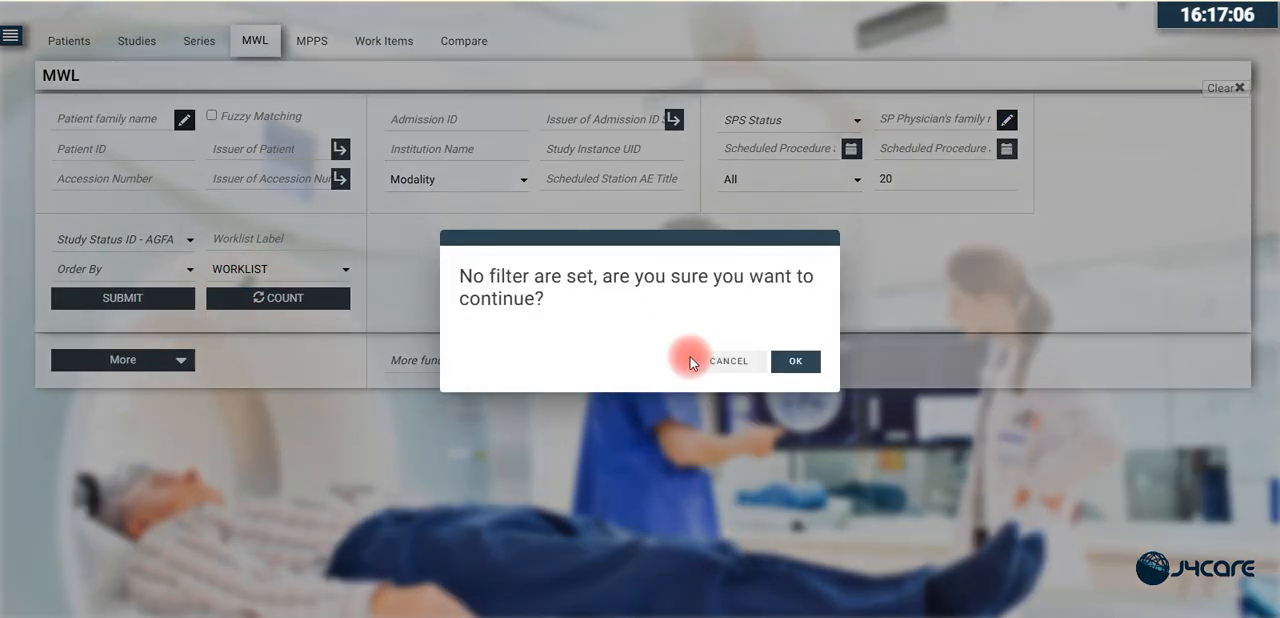
left_click(784, 371)
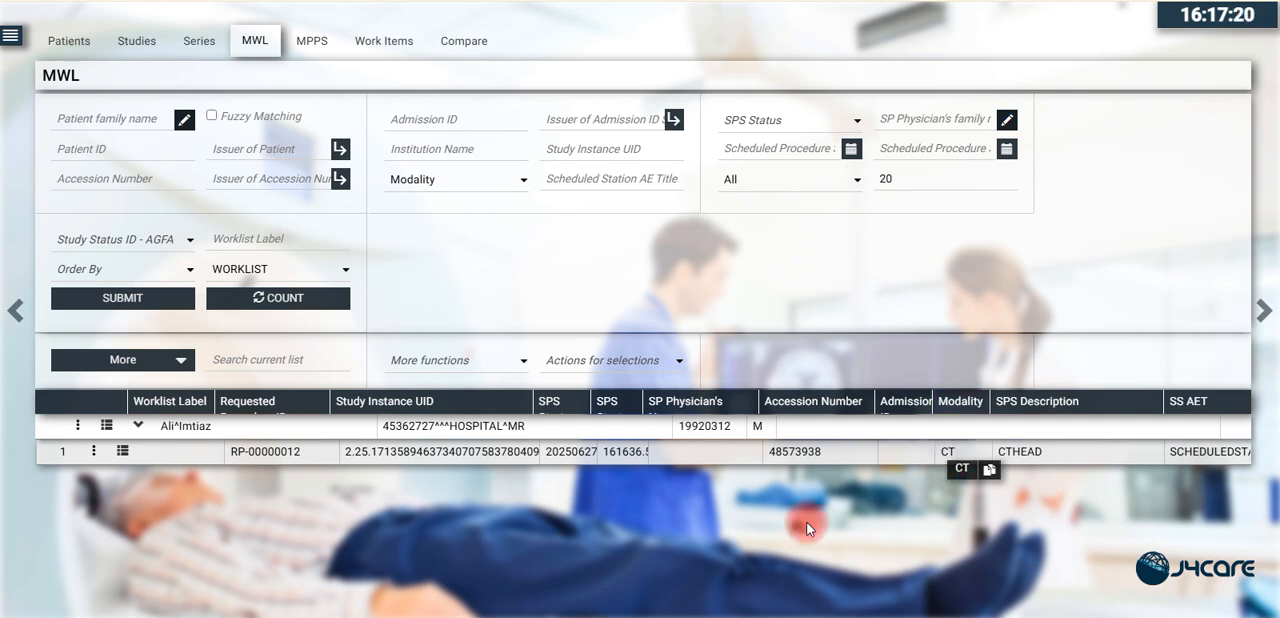
- Expand the CT worklist entry's DICOM attributes and check its accession number, institution and patient identification details
left_click(122, 453)
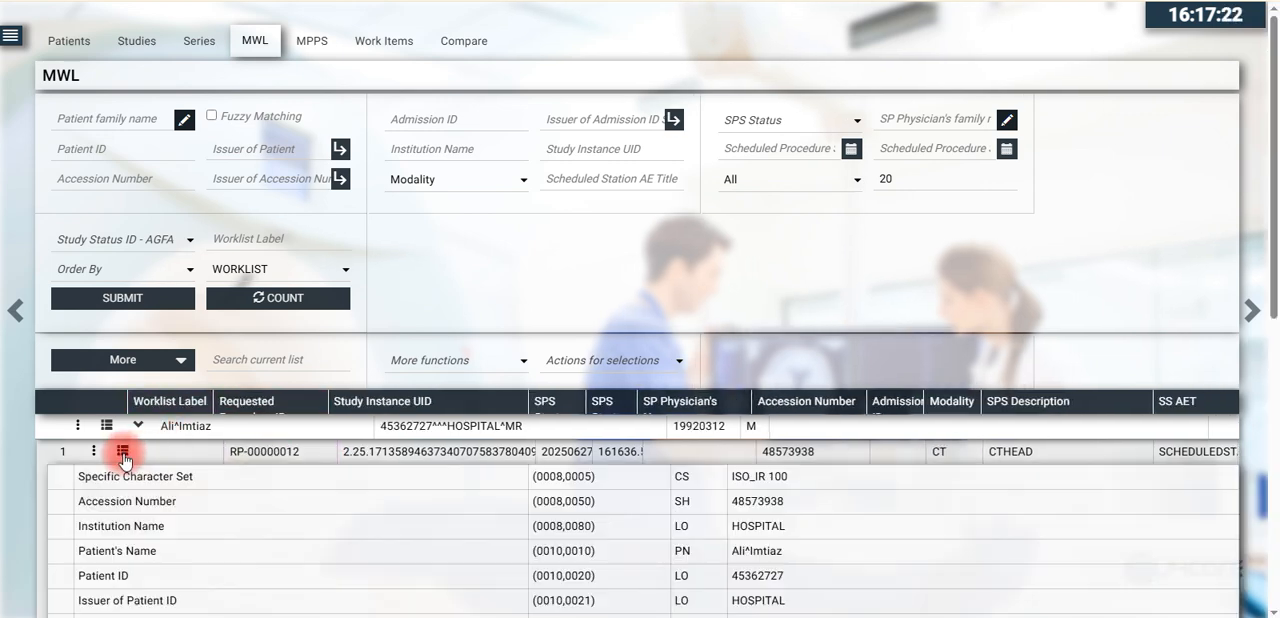
left_click_drag(1274, 204, 1277, 276)
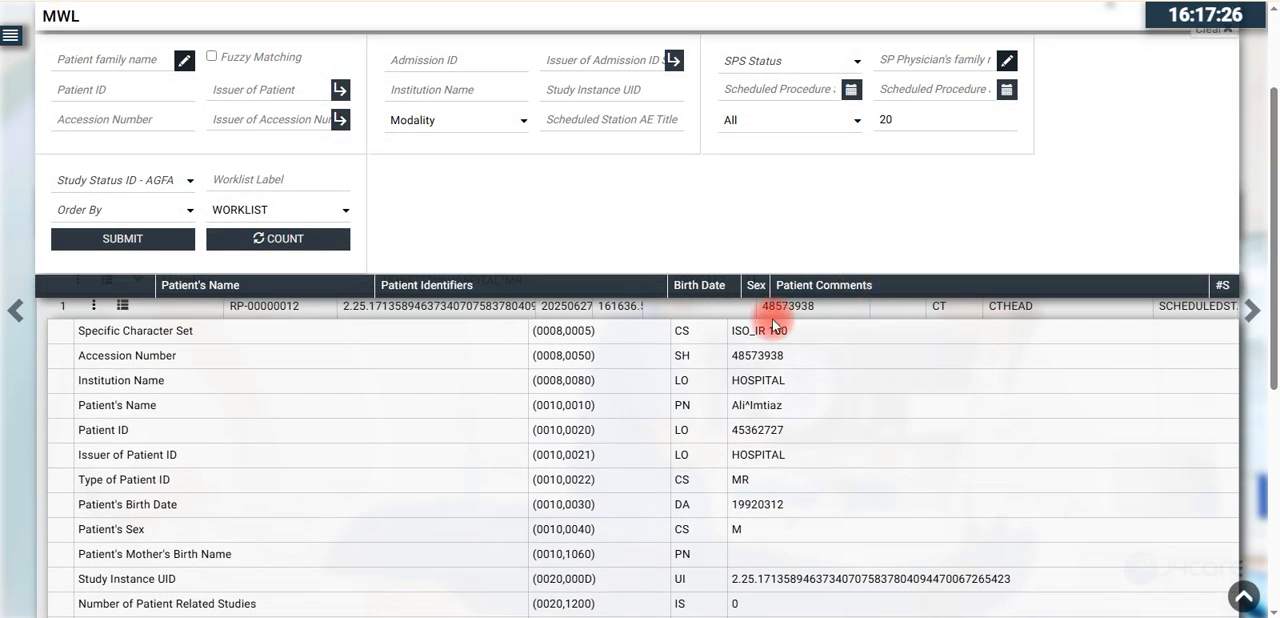
left_click(763, 336)
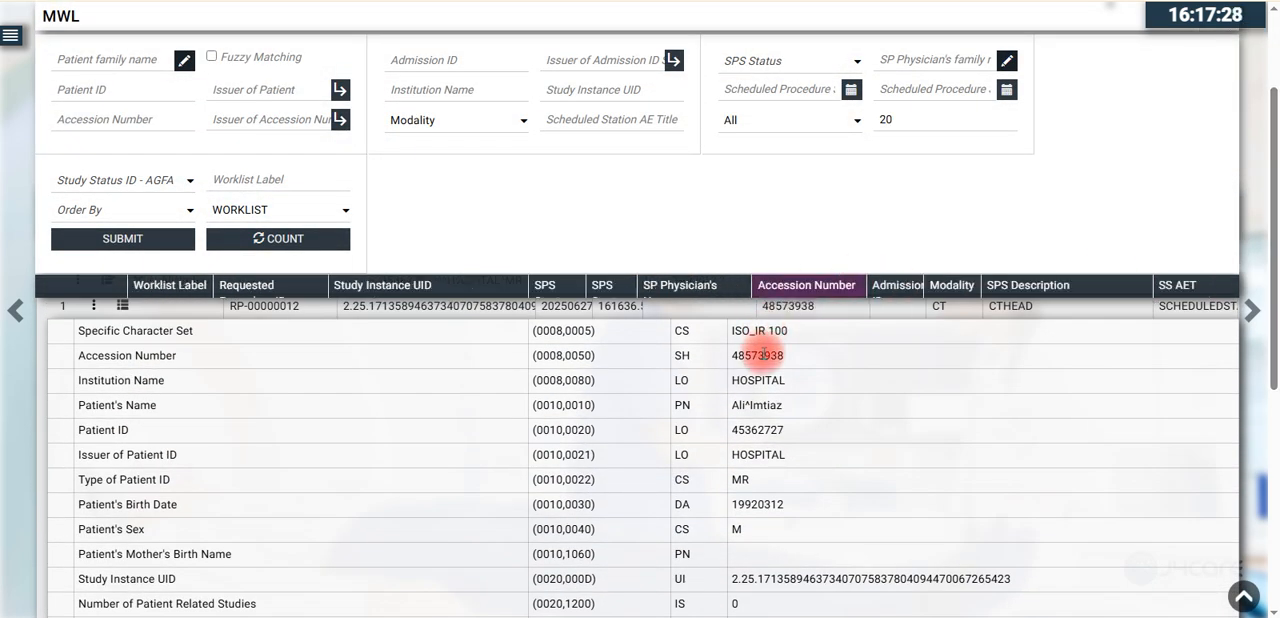
double_click(784, 355)
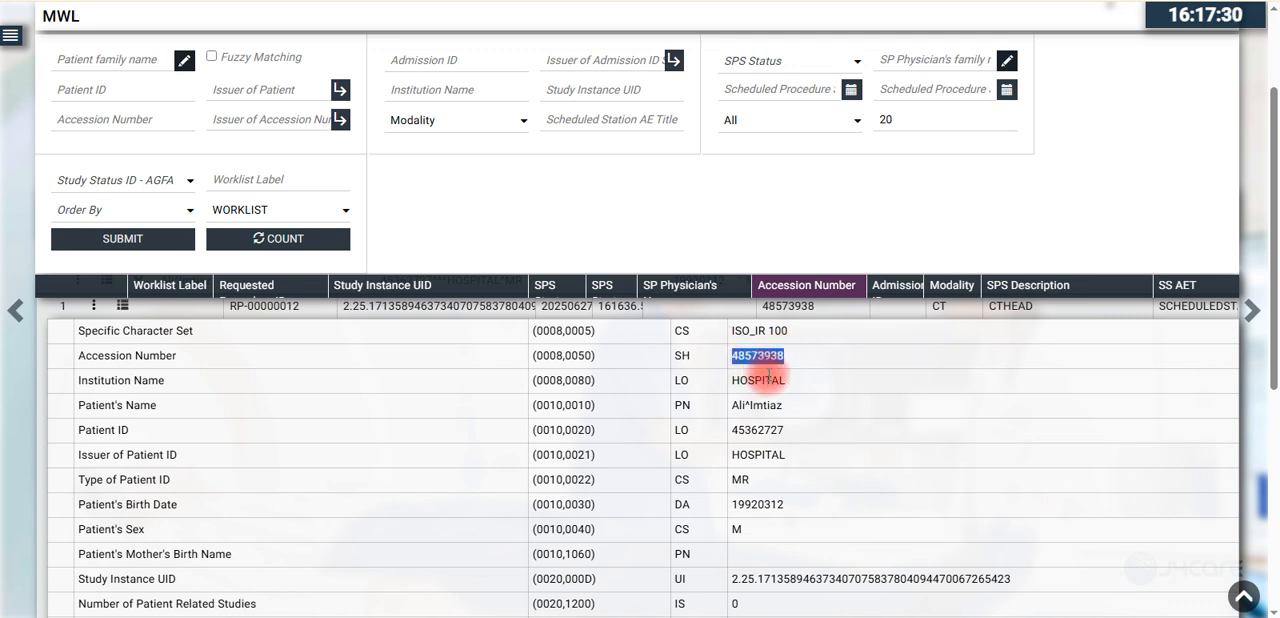
left_click_drag(750, 379, 783, 382)
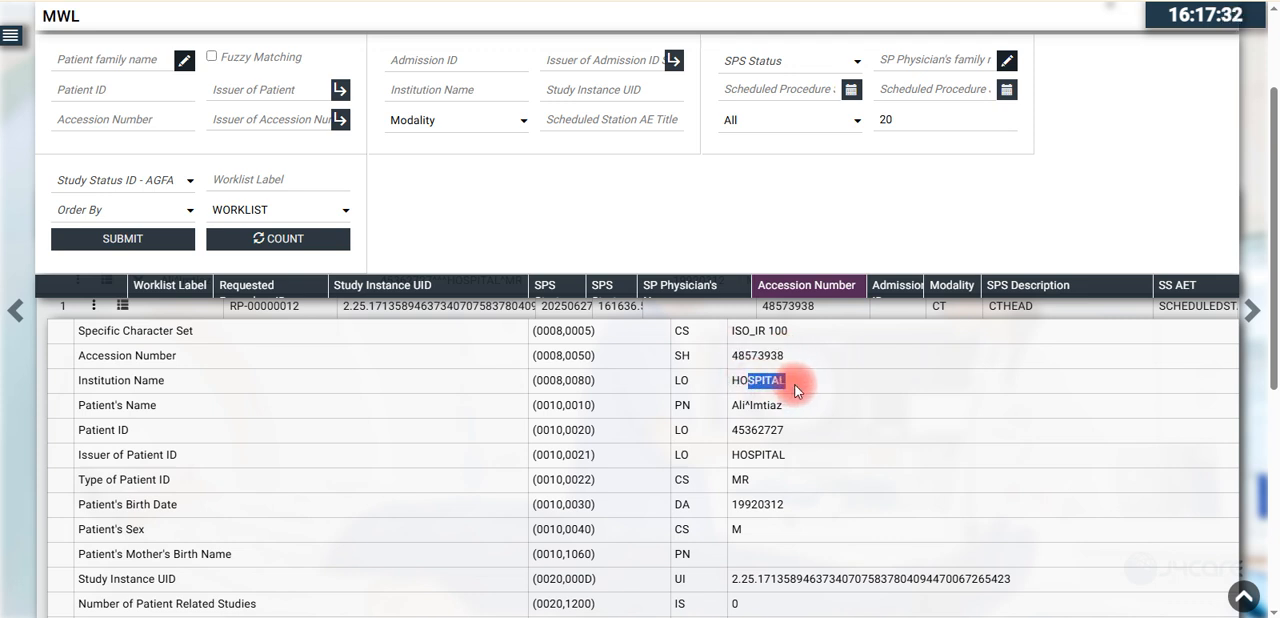
left_click(740, 405)
left_click_drag(731, 405, 750, 480)
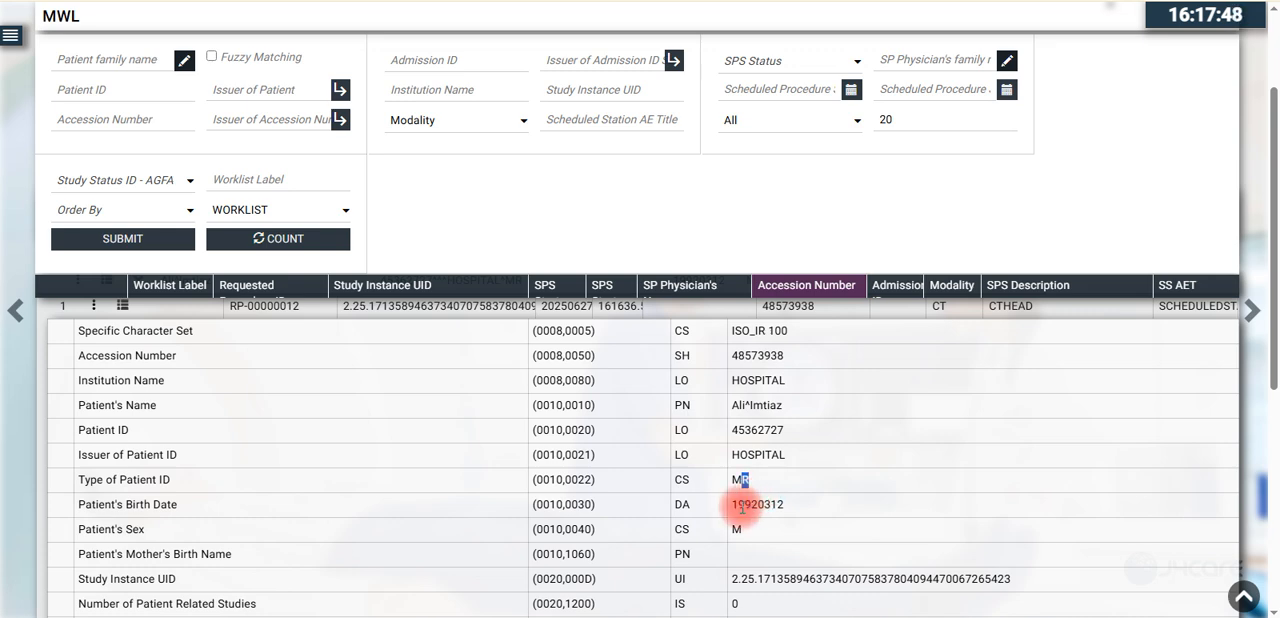
left_click_drag(739, 504, 778, 504)
- Examine the entry's Study Instance UID, modality, scheduled station AE title, start date and time, step description and order numbers
scroll(1275, 405, "down", 1)
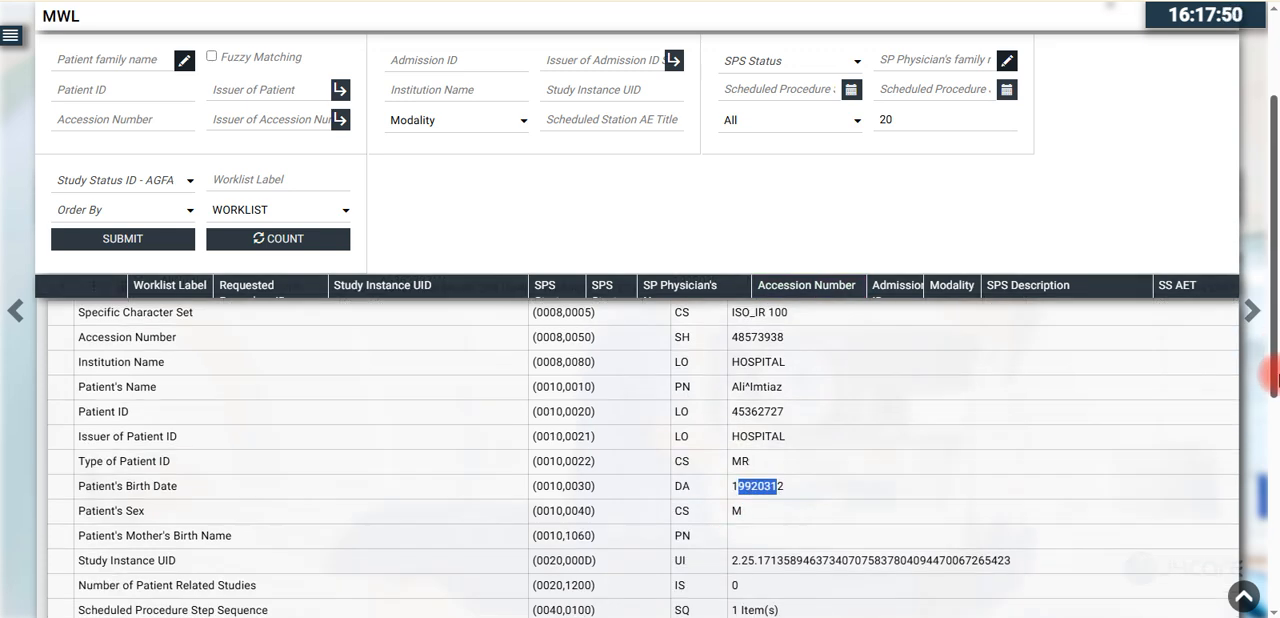
scroll(1275, 405, "down", 1)
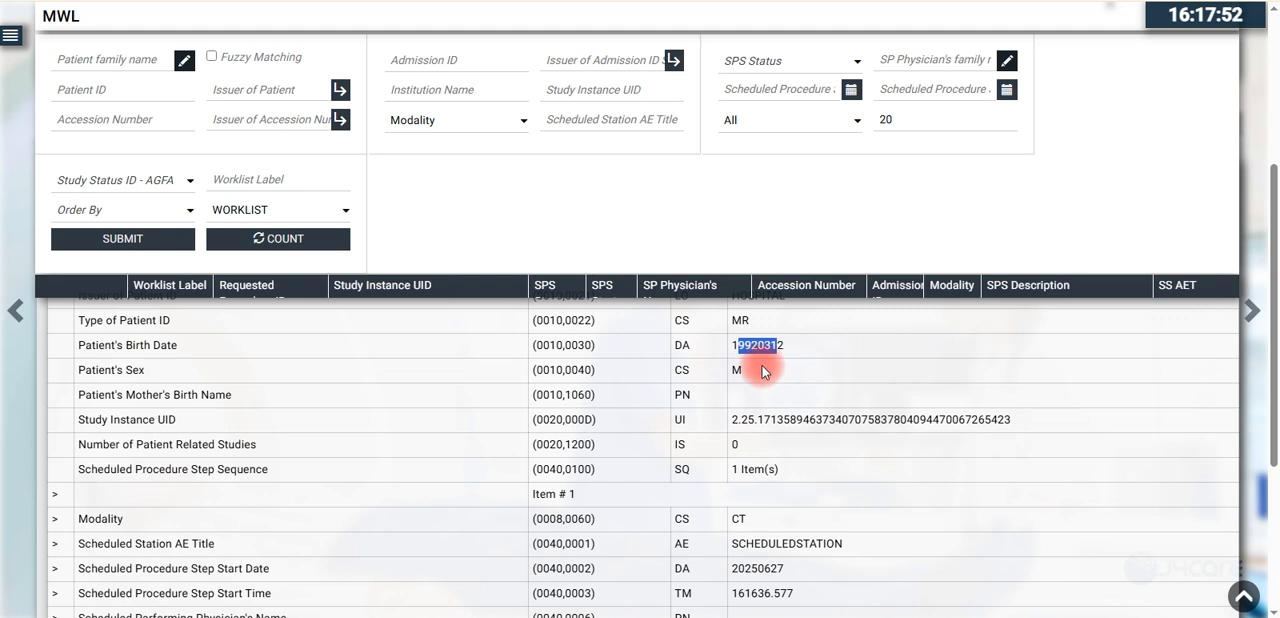
left_click_drag(737, 420, 1000, 421)
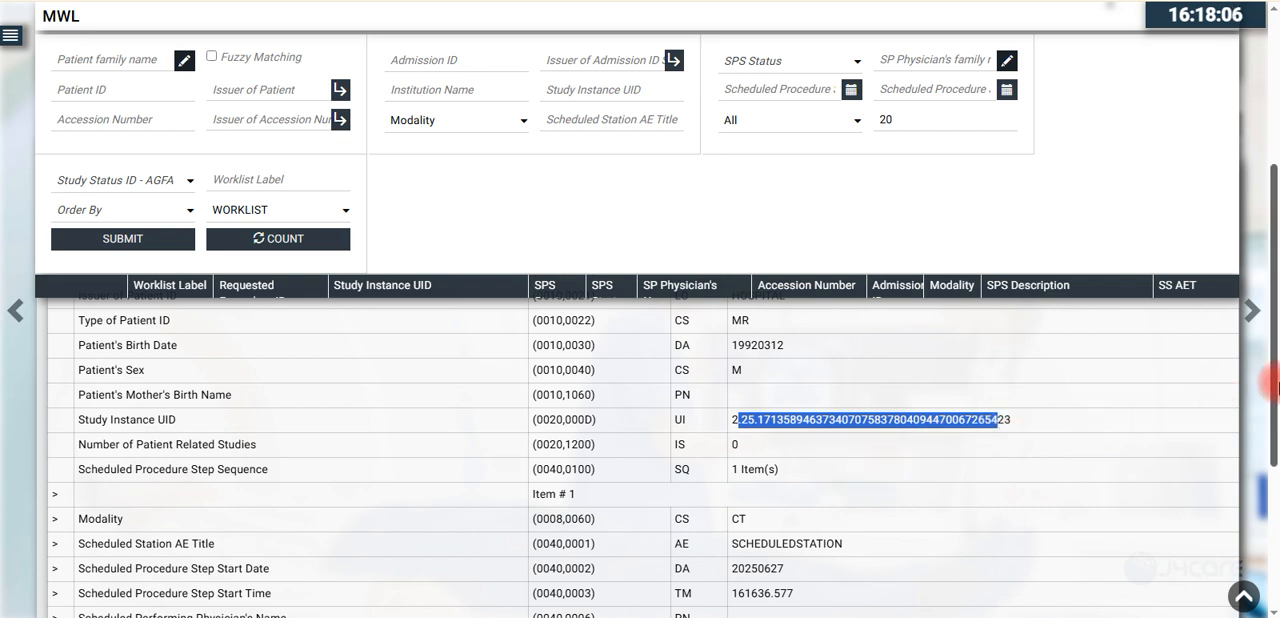
scroll(1000, 440, "down", 1)
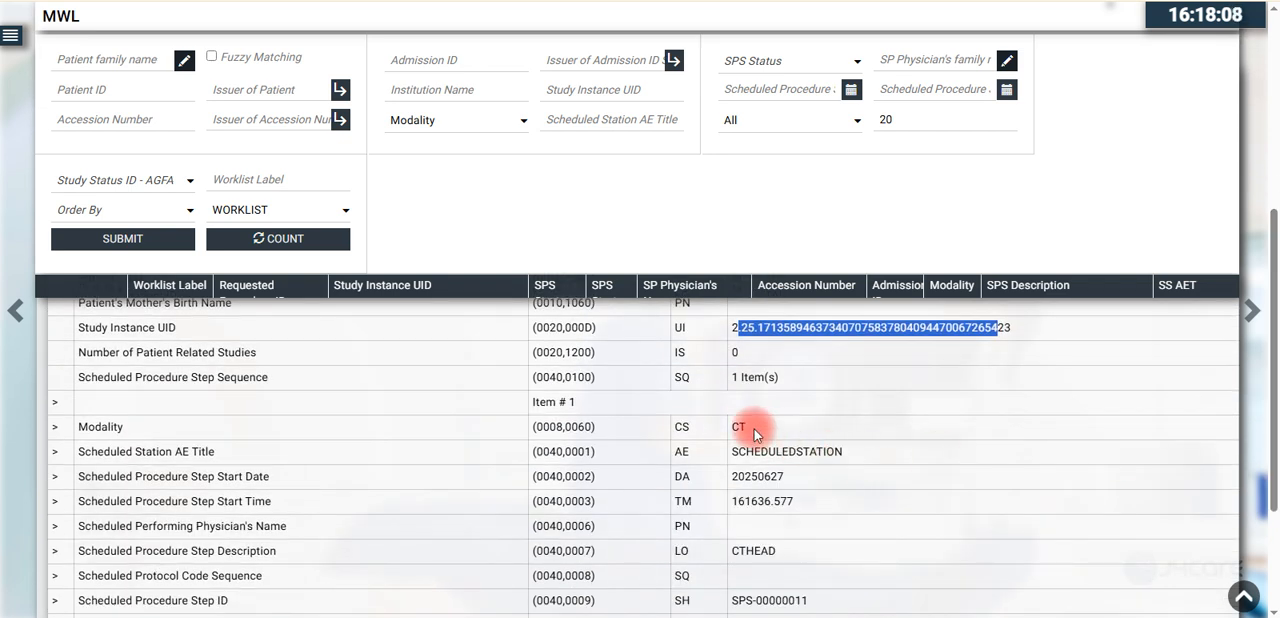
left_click_drag(754, 429, 722, 427)
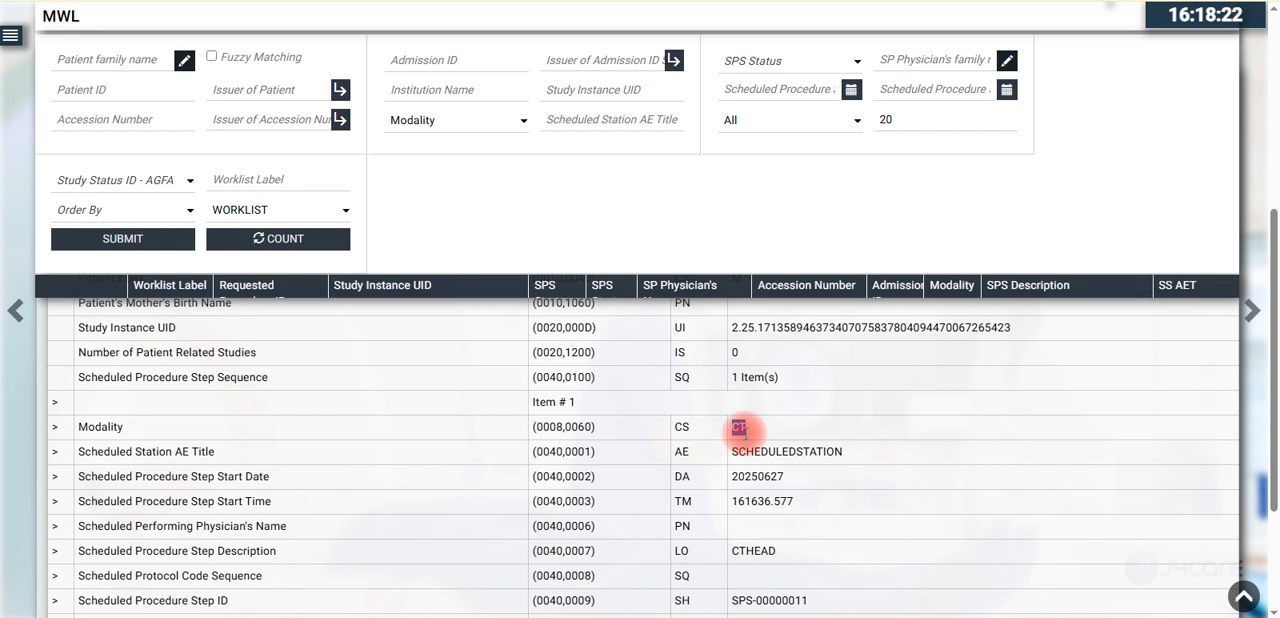
double_click(752, 457)
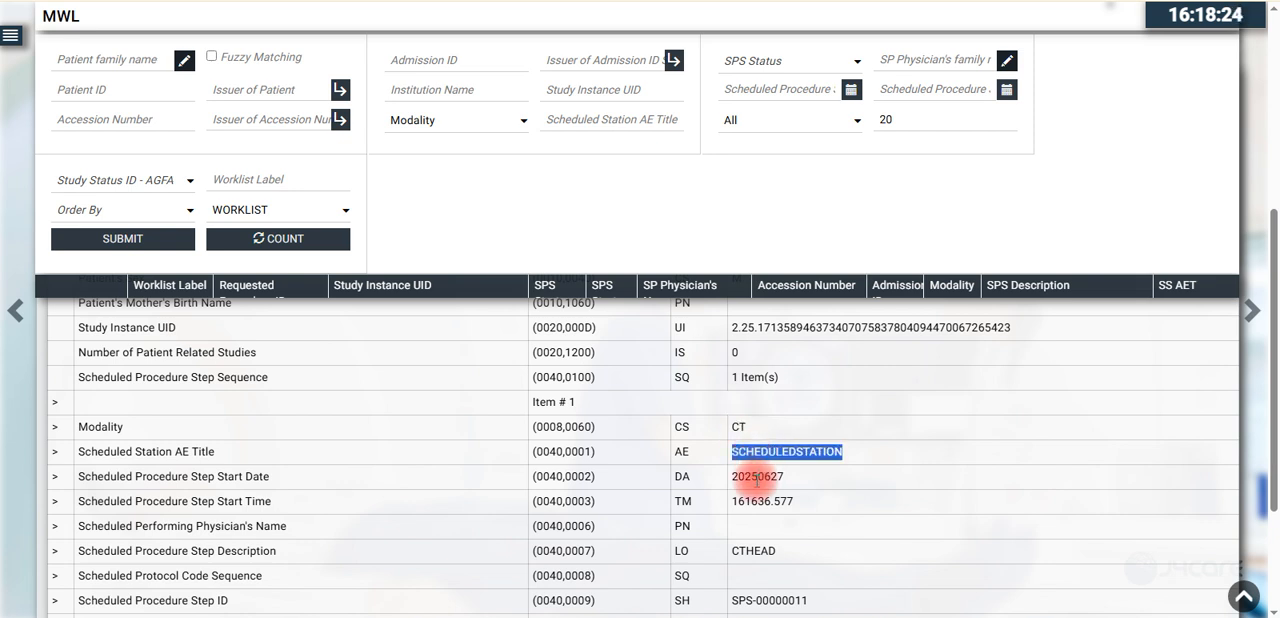
left_click(757, 478)
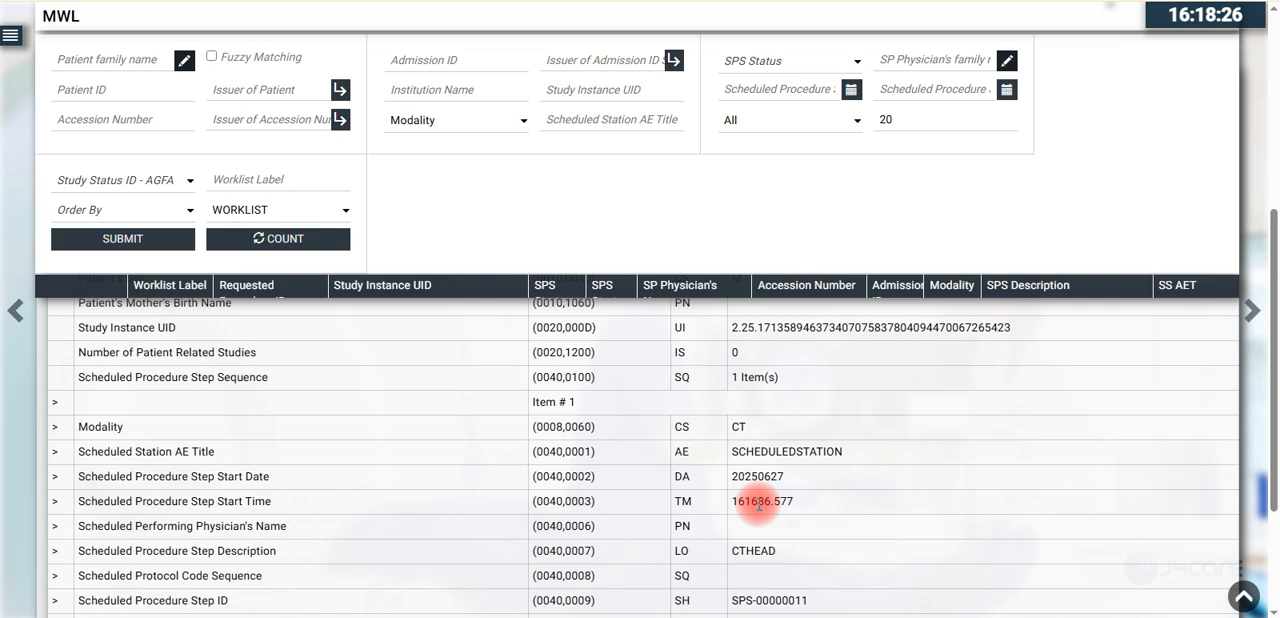
double_click(765, 550)
scroll(1272, 395, "down", 3)
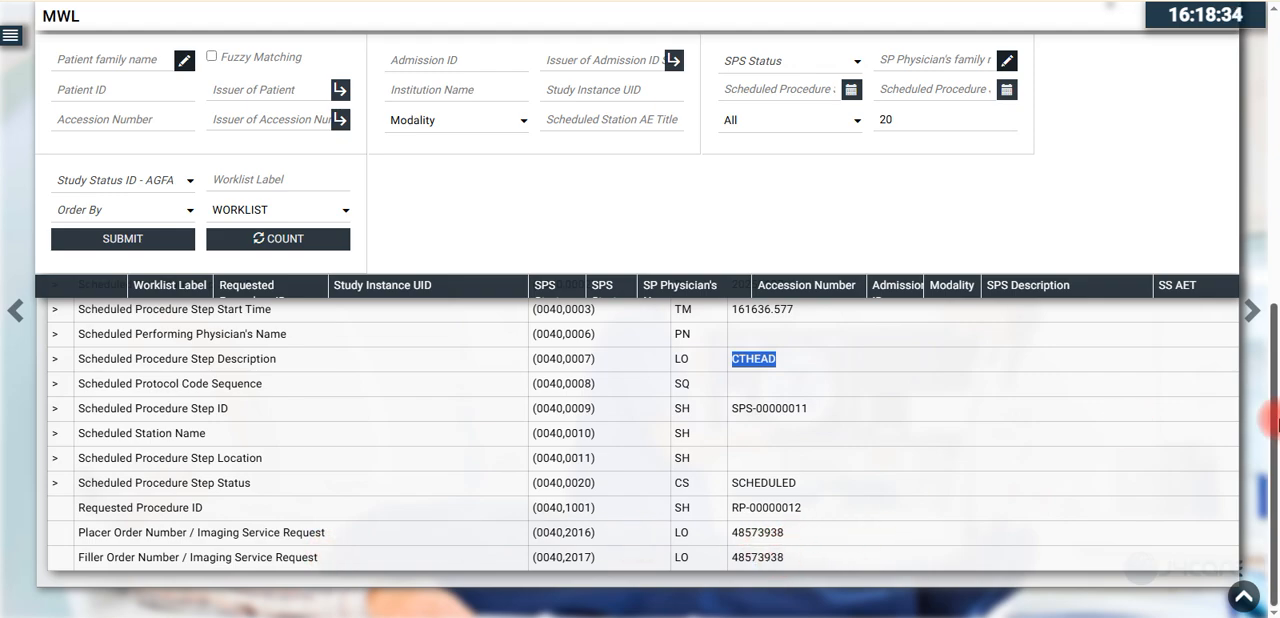
left_click_drag(1273, 432, 1276, 170)
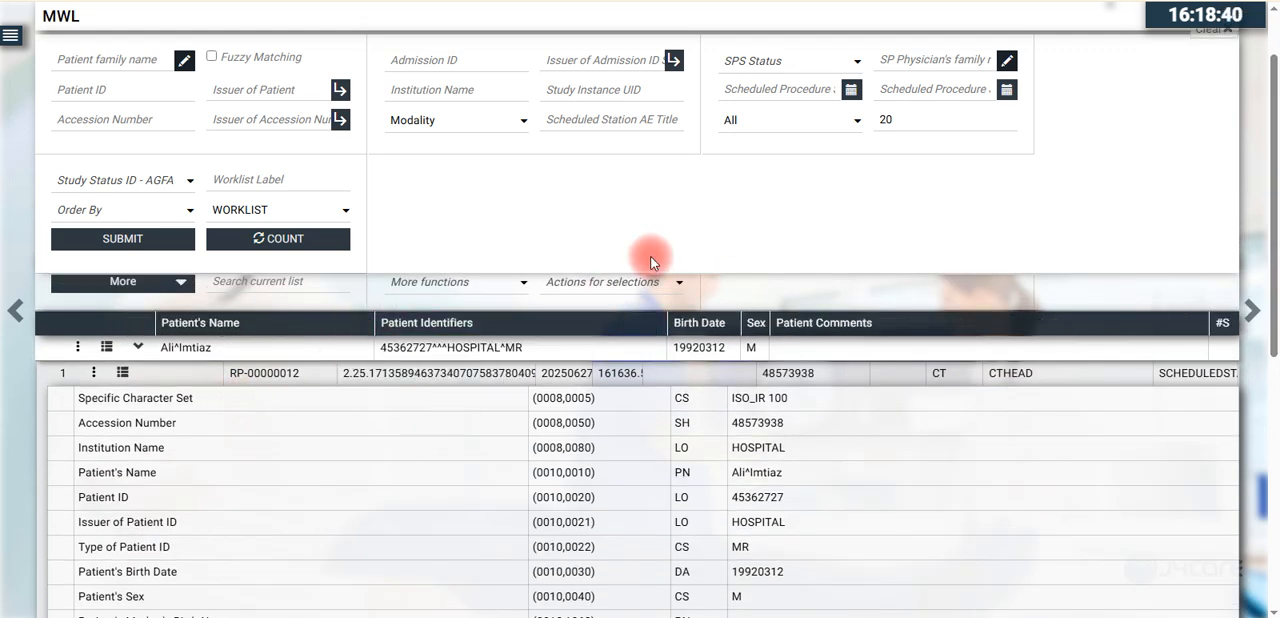
- Return to the start of the Create & Send HL7 Order form
left_click(240, 1)
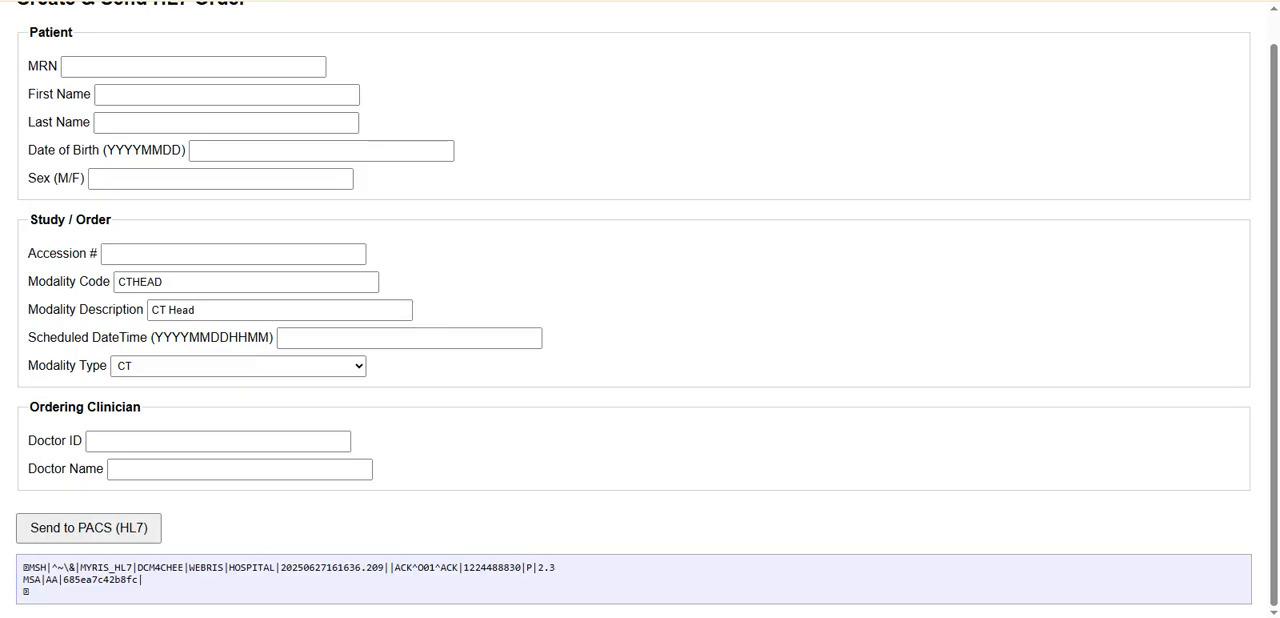
left_click_drag(1268, 300, 1276, 226)
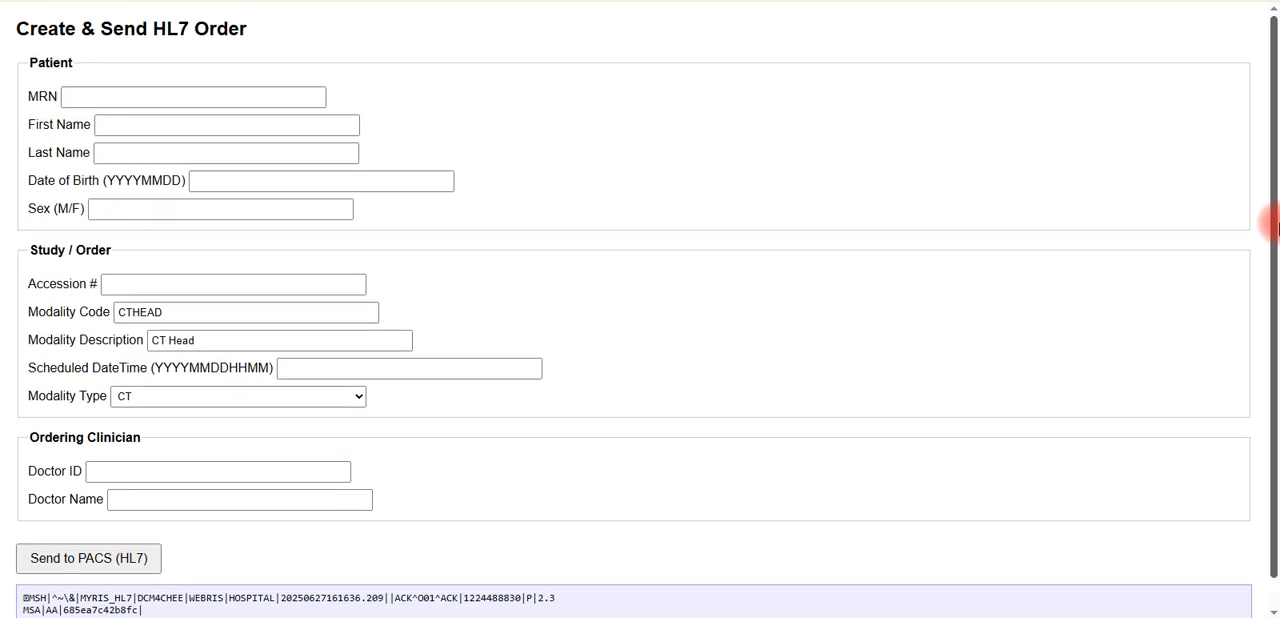